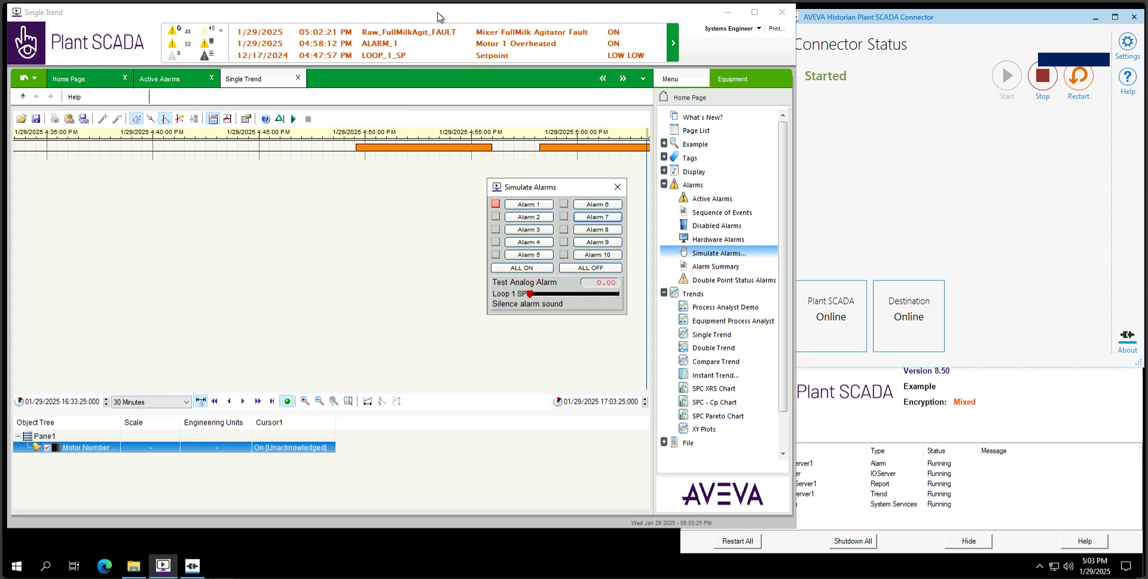
- Switch to the Operations Control Management Console and select the UOC-PI replication server under the Configuration Editor's system configuration
{"action": "mouse_move", "coordinate": [442, 1]}
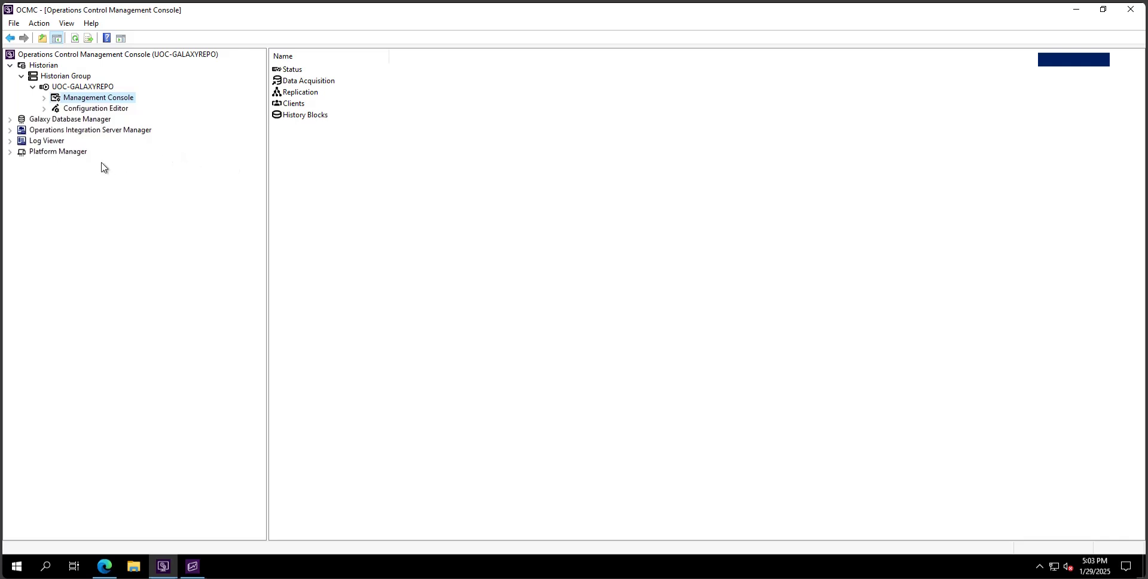
{"action": "left_click", "coordinate": [44, 109]}
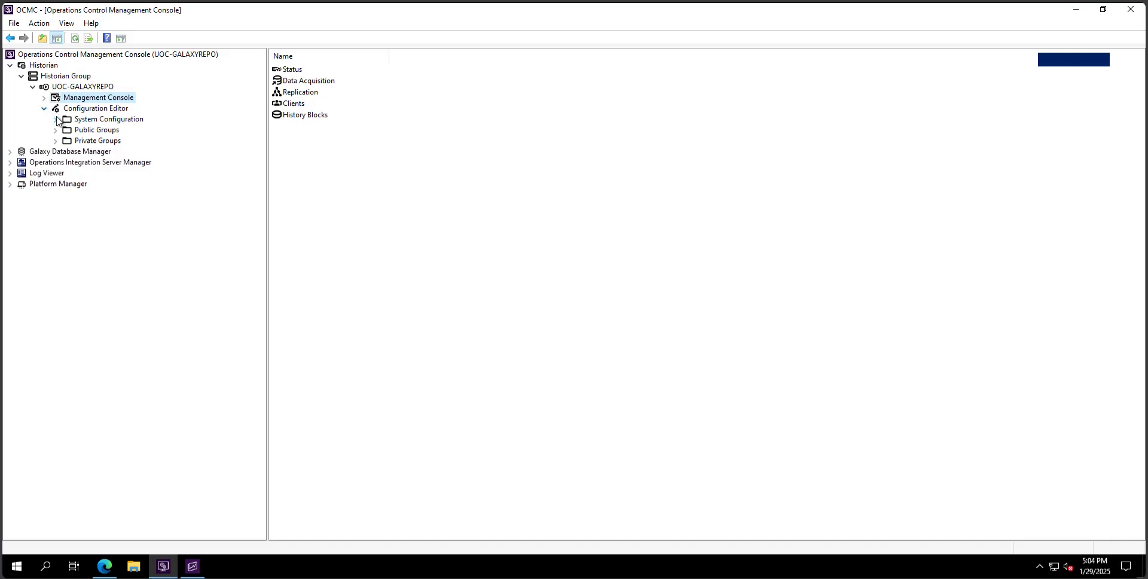
{"action": "left_click", "coordinate": [55, 119]}
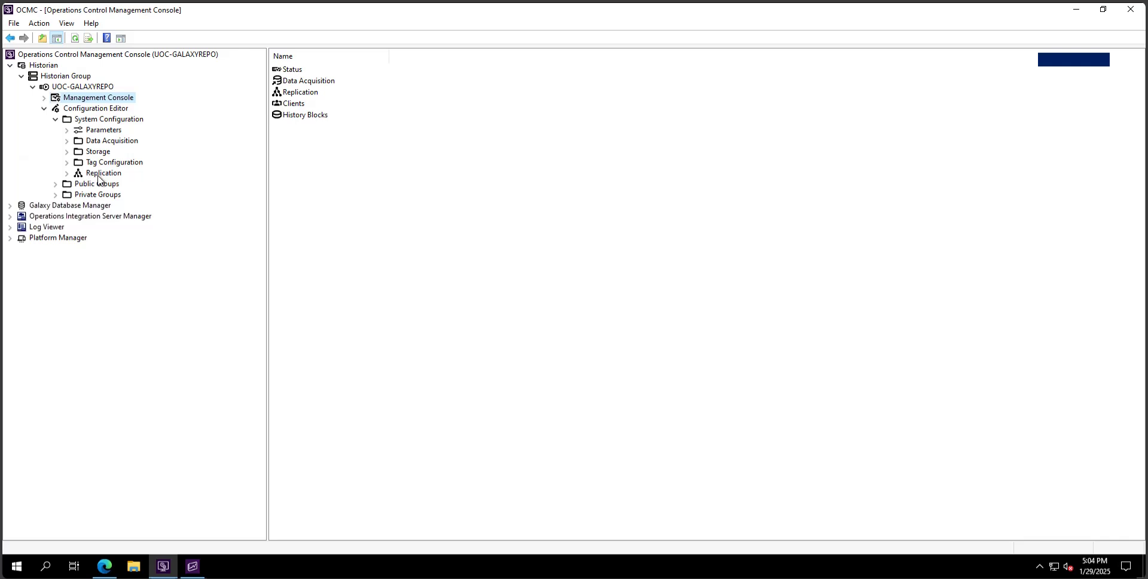
{"action": "left_click", "coordinate": [67, 174]}
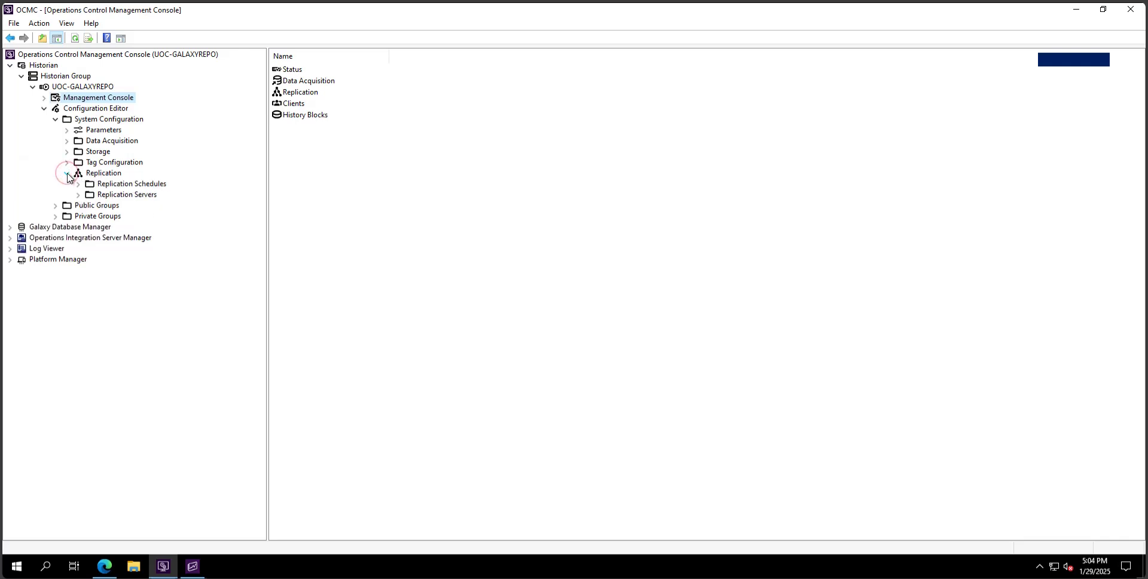
{"action": "left_click", "coordinate": [78, 195]}
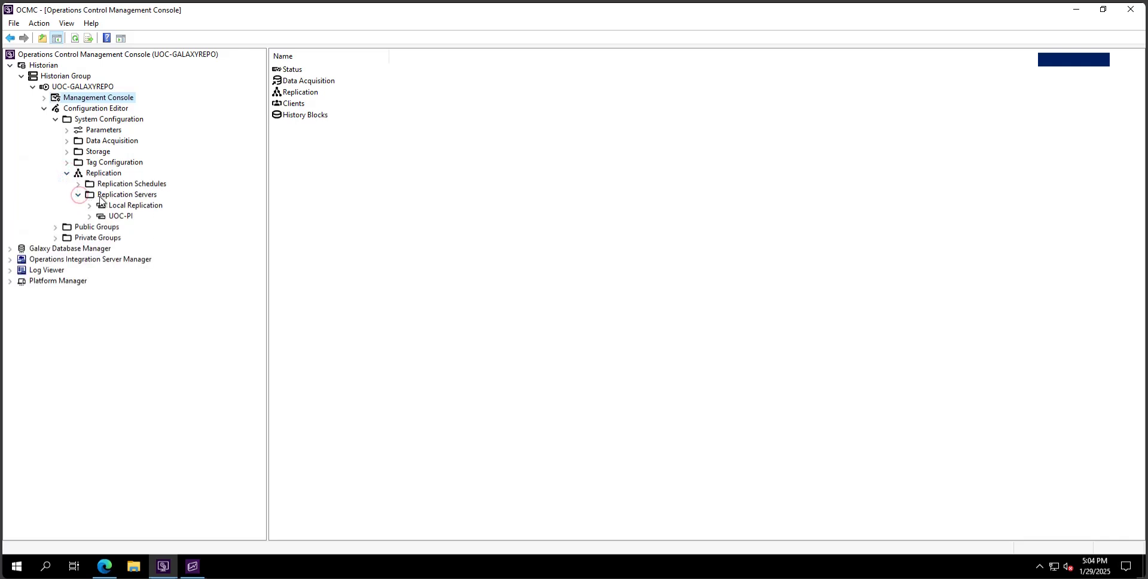
{"action": "right_click", "coordinate": [103, 197]}
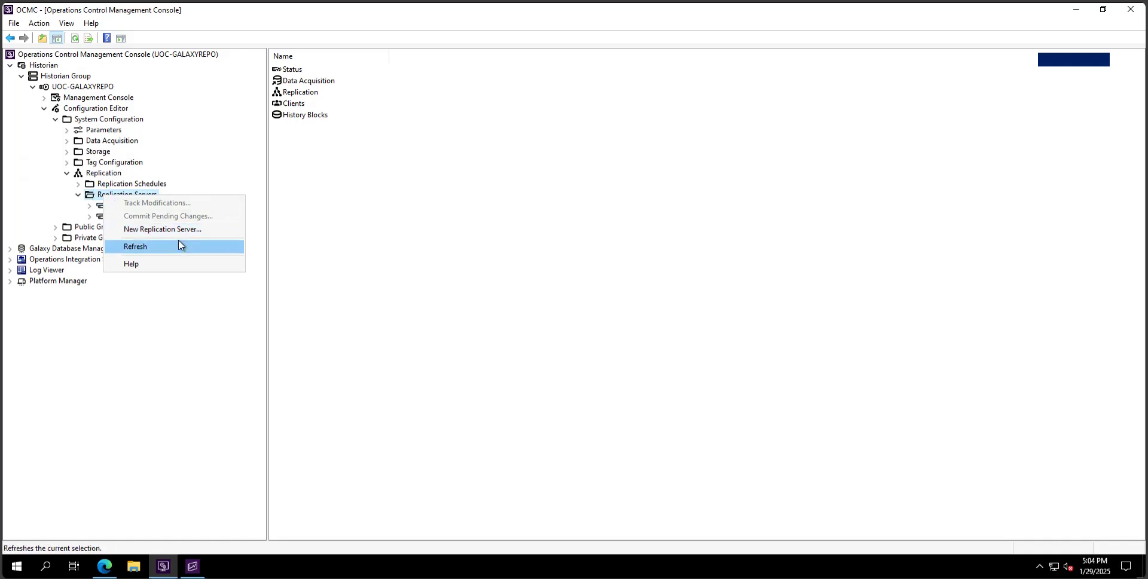
{"action": "left_click", "coordinate": [68, 206]}
{"action": "left_click", "coordinate": [116, 219]}
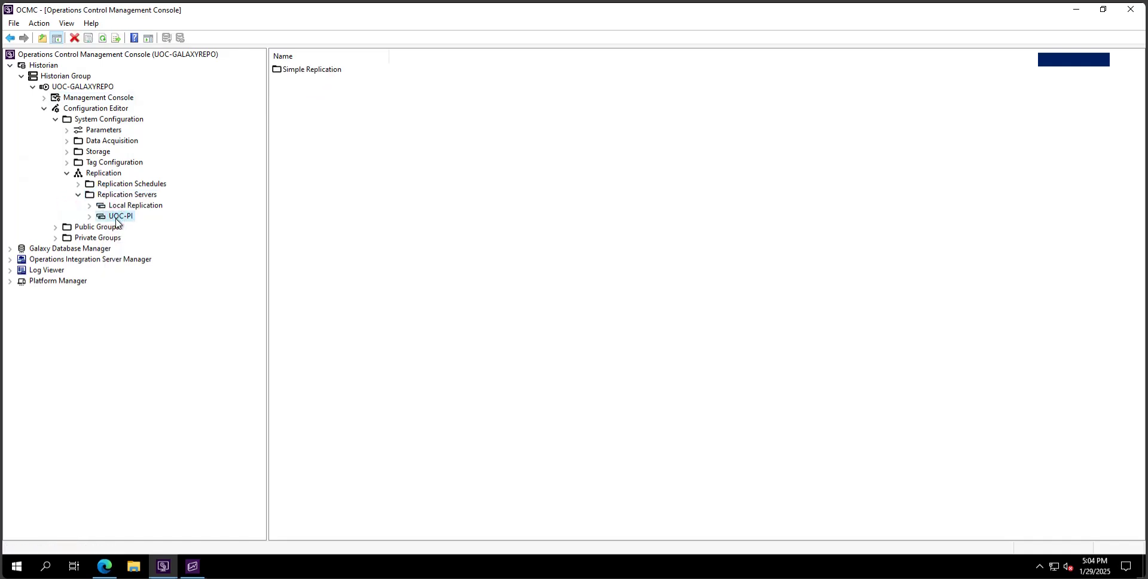
- View the properties of the UOC-PI replication server and test its connection
{"action": "right_click", "coordinate": [116, 218]}
{"action": "left_click", "coordinate": [155, 318]}
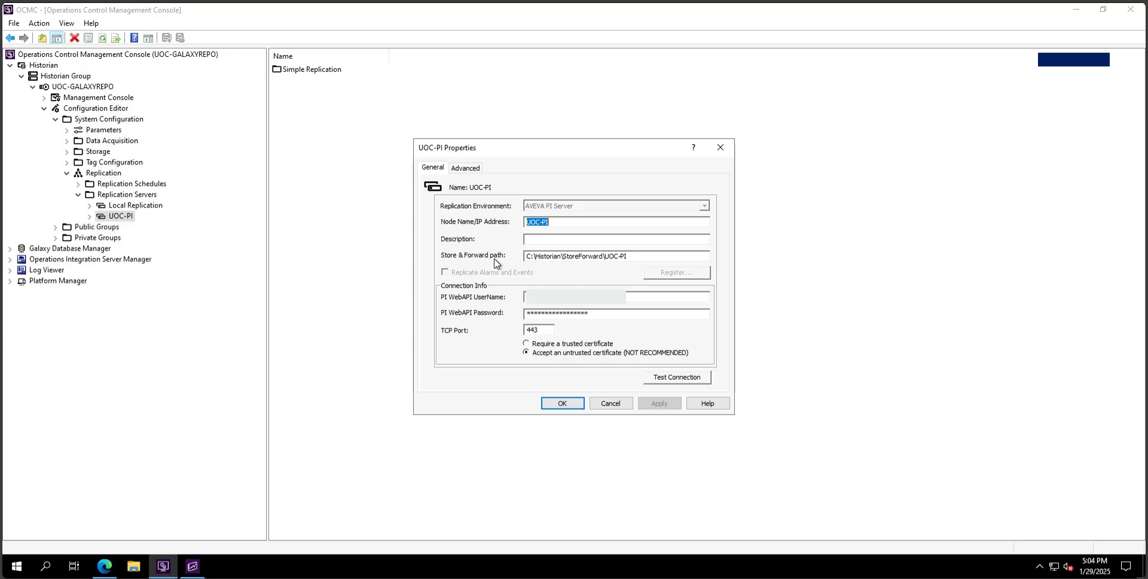
{"action": "left_click", "coordinate": [692, 380]}
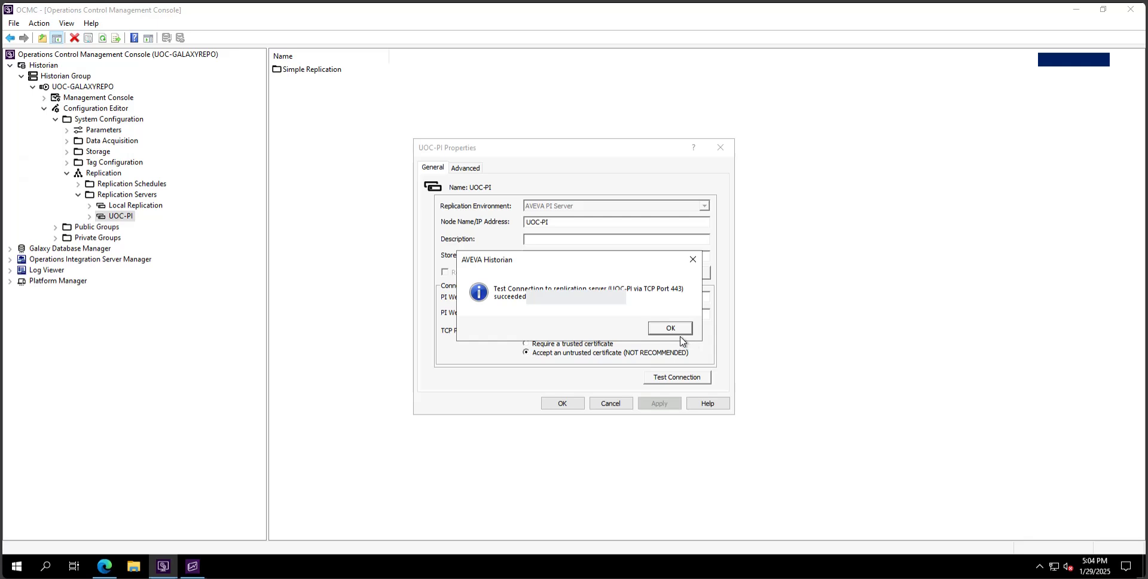
{"action": "left_click", "coordinate": [675, 329]}
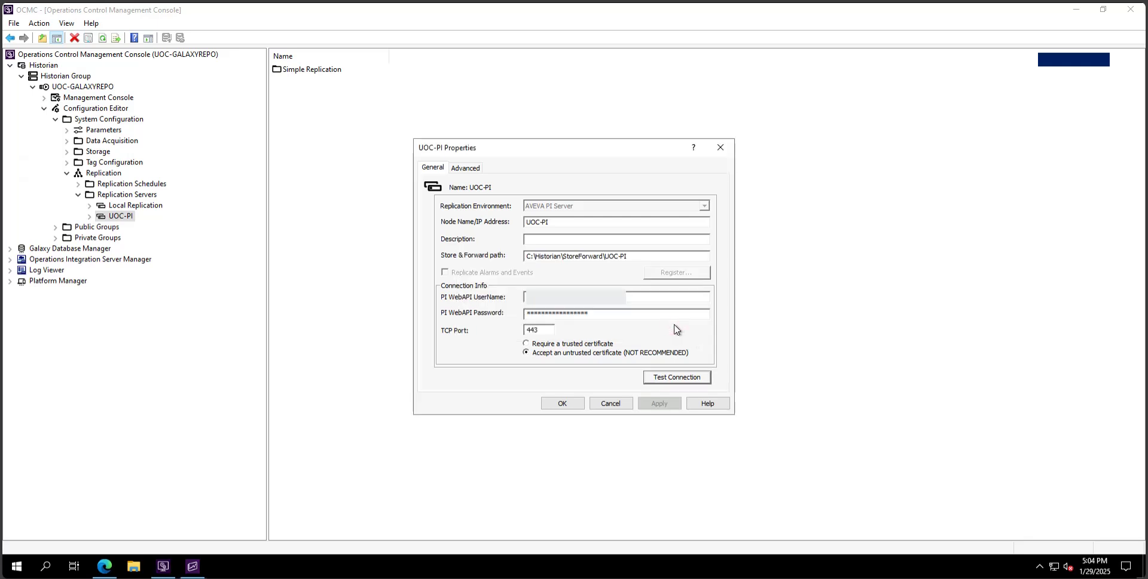
{"action": "left_click", "coordinate": [565, 404]}
- Show the source and destination tags under UOC-PI's Simple Replication
{"action": "left_click", "coordinate": [90, 217]}
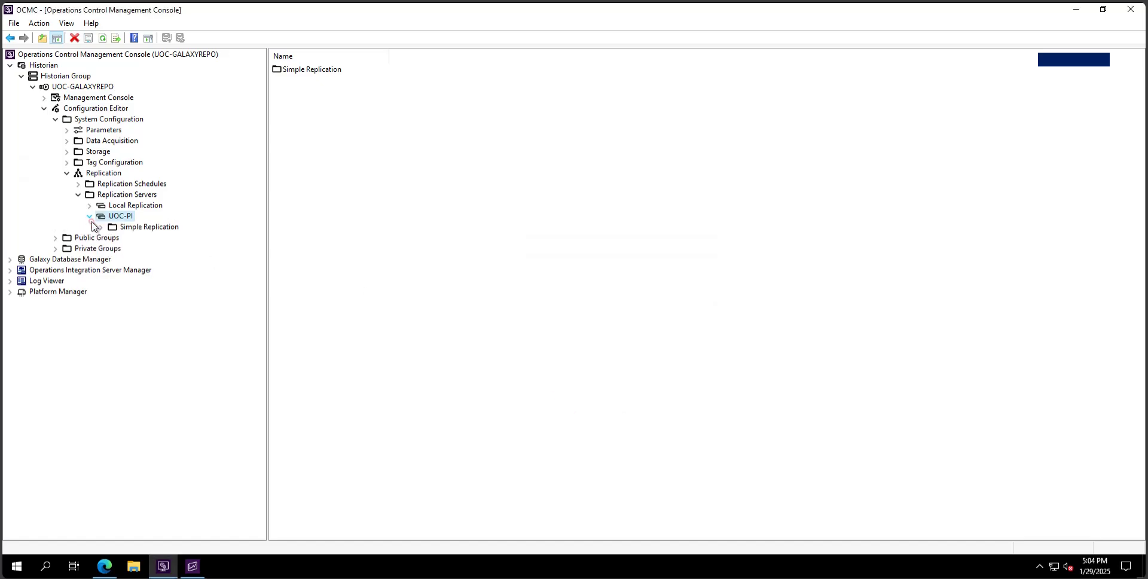
{"action": "left_click", "coordinate": [150, 230]}
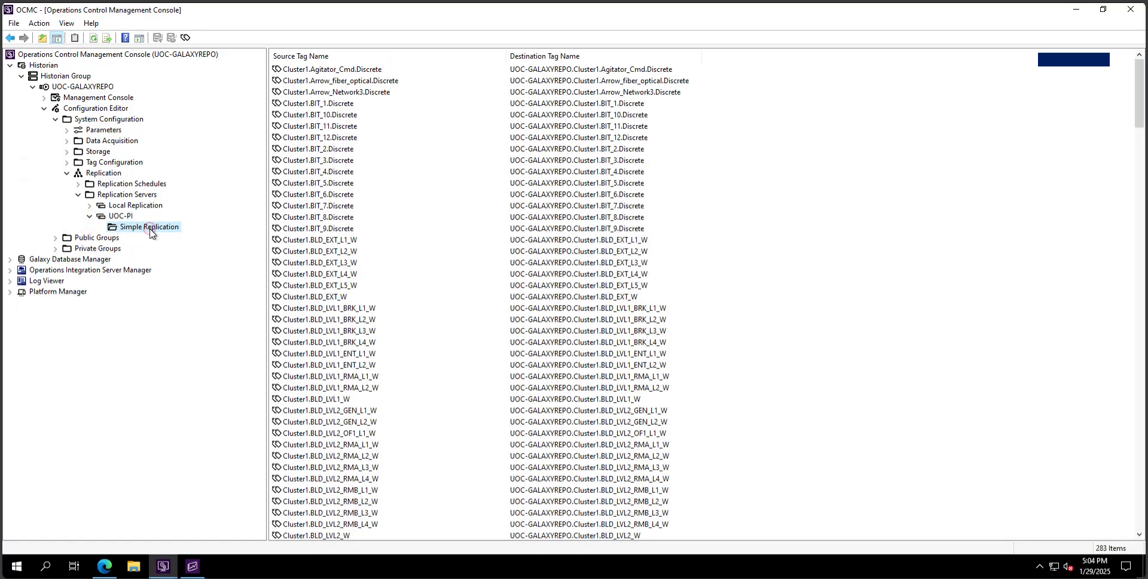
{"action": "right_click", "coordinate": [392, 219]}
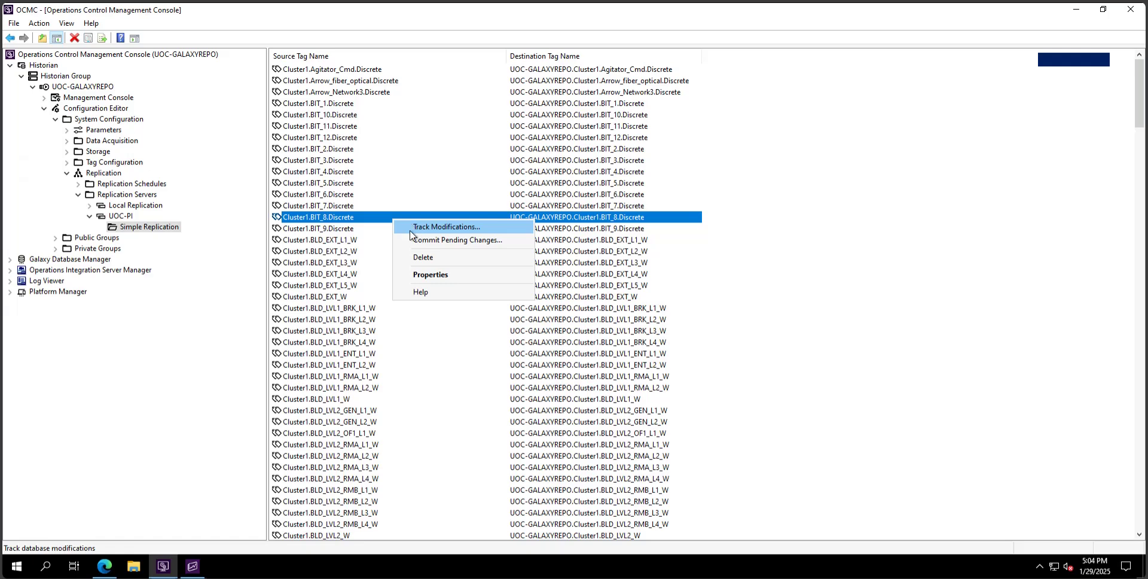
{"action": "left_click", "coordinate": [808, 240]}
- Search all tags available for adding multiple tags to Simple Replication and browse them without adding any
{"action": "right_click", "coordinate": [805, 236]}
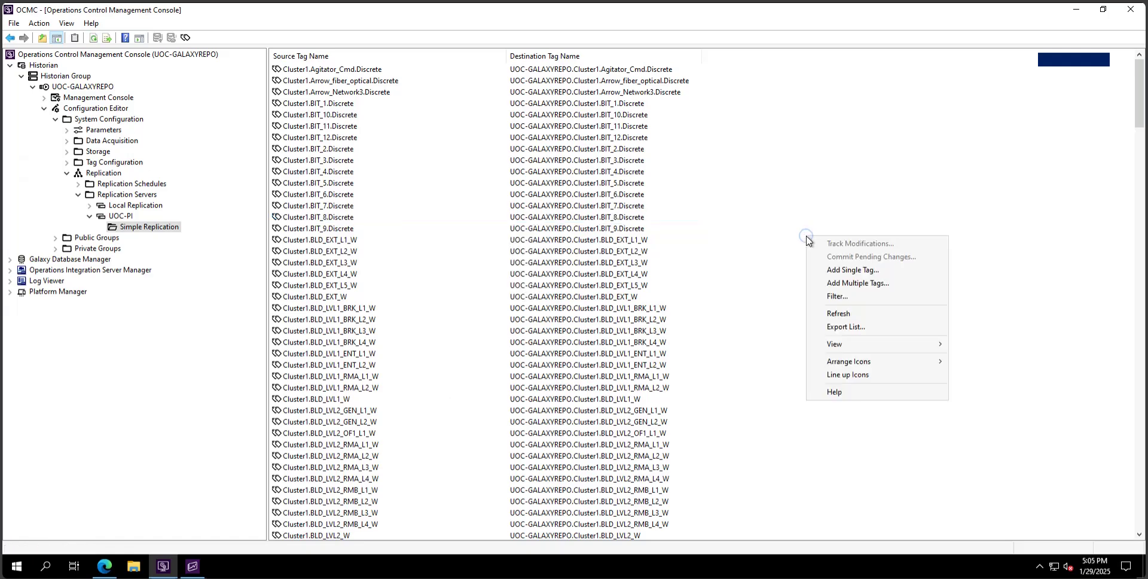
{"action": "left_click", "coordinate": [859, 284]}
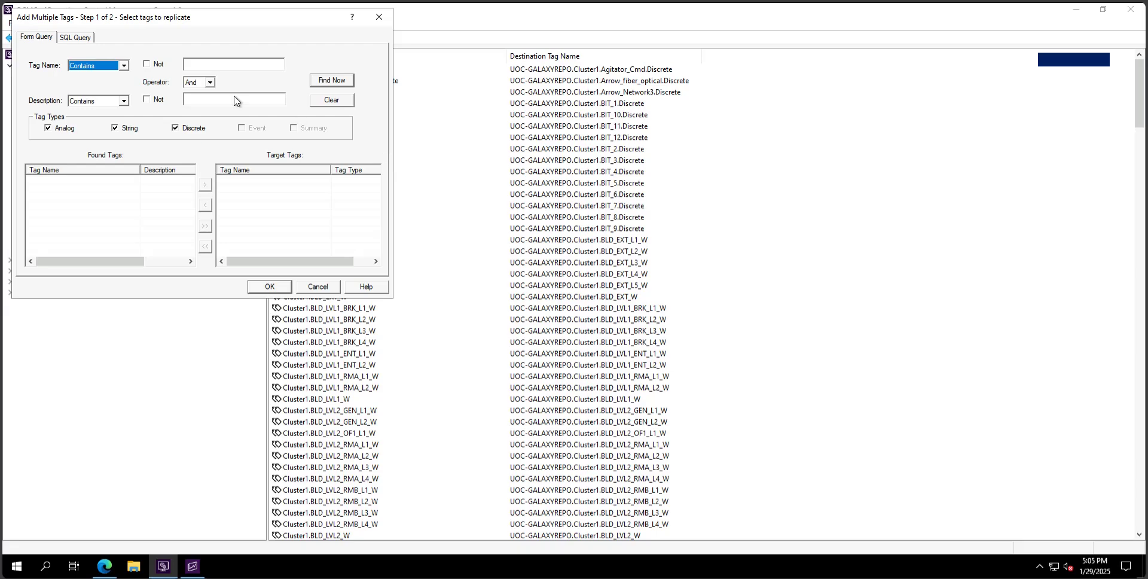
{"action": "left_click", "coordinate": [331, 80]}
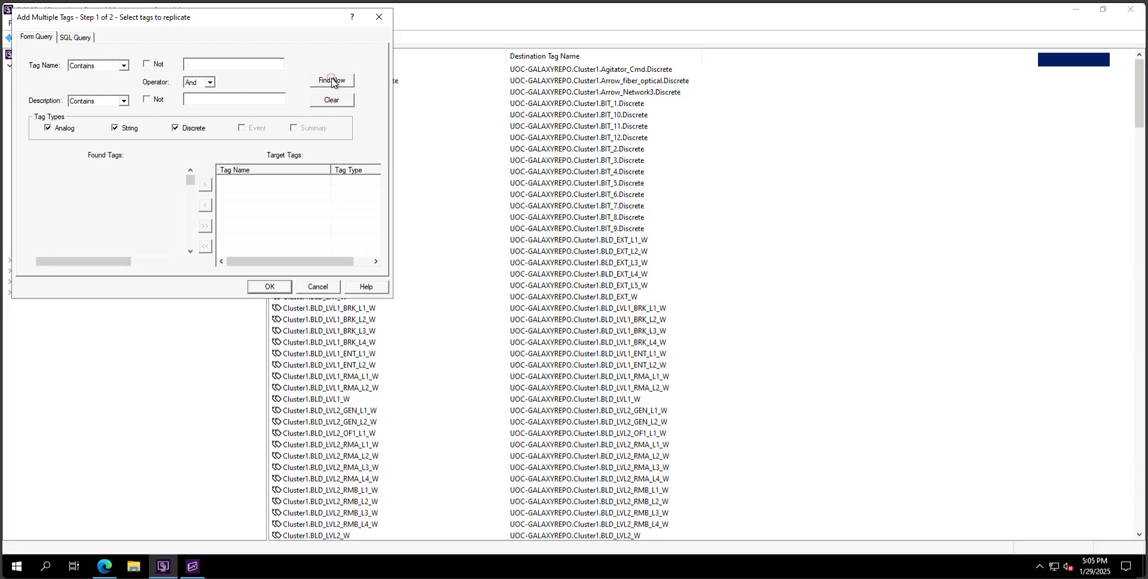
{"action": "scroll", "coordinate": [48, 230], "scroll_direction": "down", "scroll_amount": 20}
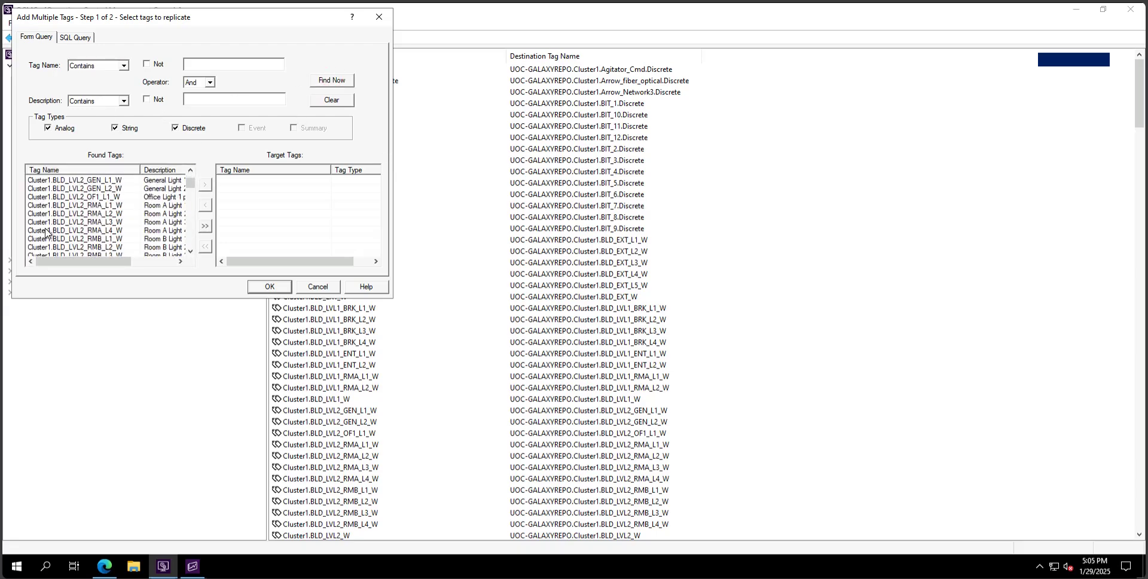
{"action": "scroll", "coordinate": [46, 232], "scroll_direction": "down", "scroll_amount": 3}
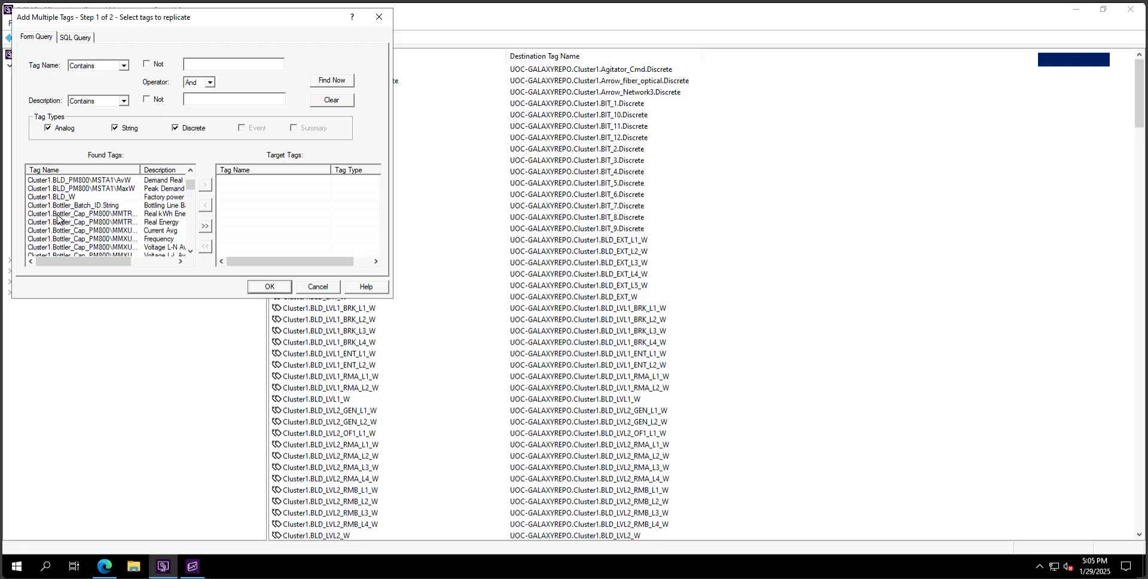
{"action": "left_click", "coordinate": [76, 189]}
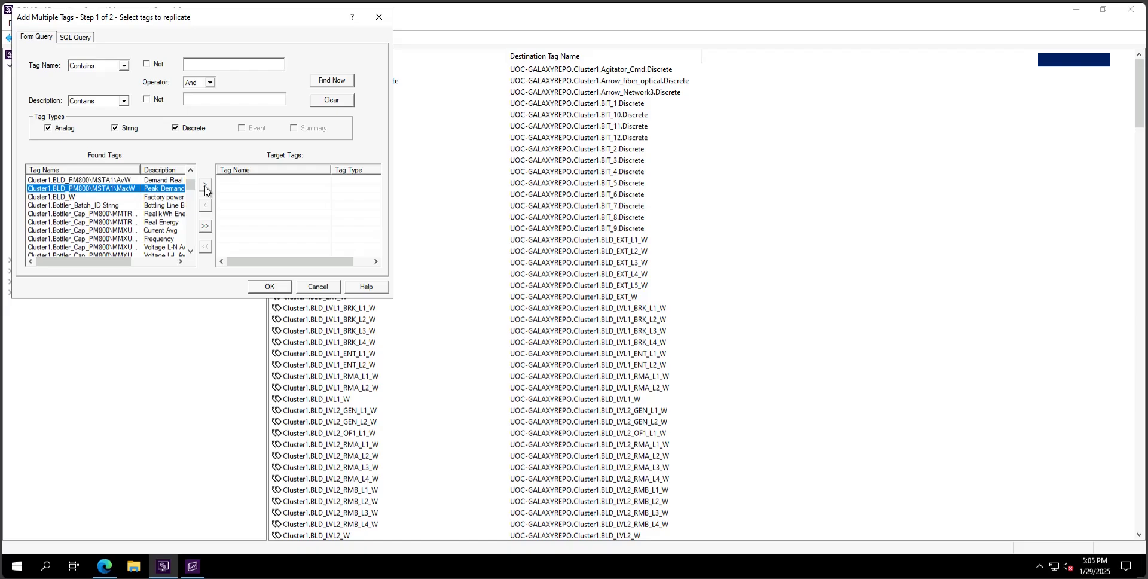
{"action": "left_click", "coordinate": [314, 288]}
- Review the replicated tag list and show the replication servers' status in the Management Console
{"action": "scroll", "coordinate": [488, 297], "scroll_direction": "down", "scroll_amount": 20}
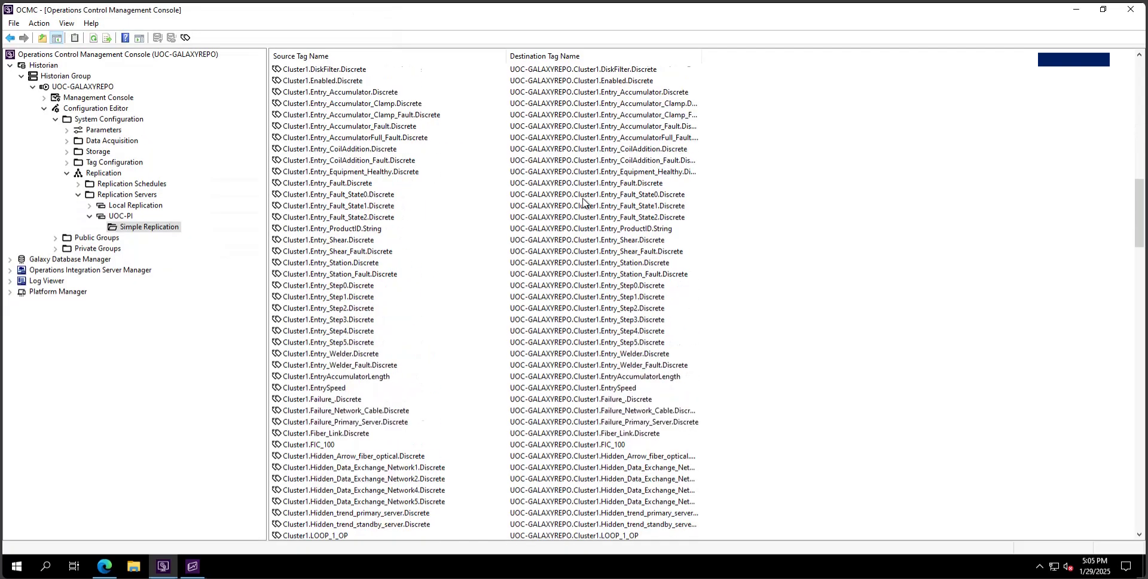
{"action": "scroll", "coordinate": [582, 202], "scroll_direction": "up", "scroll_amount": 15}
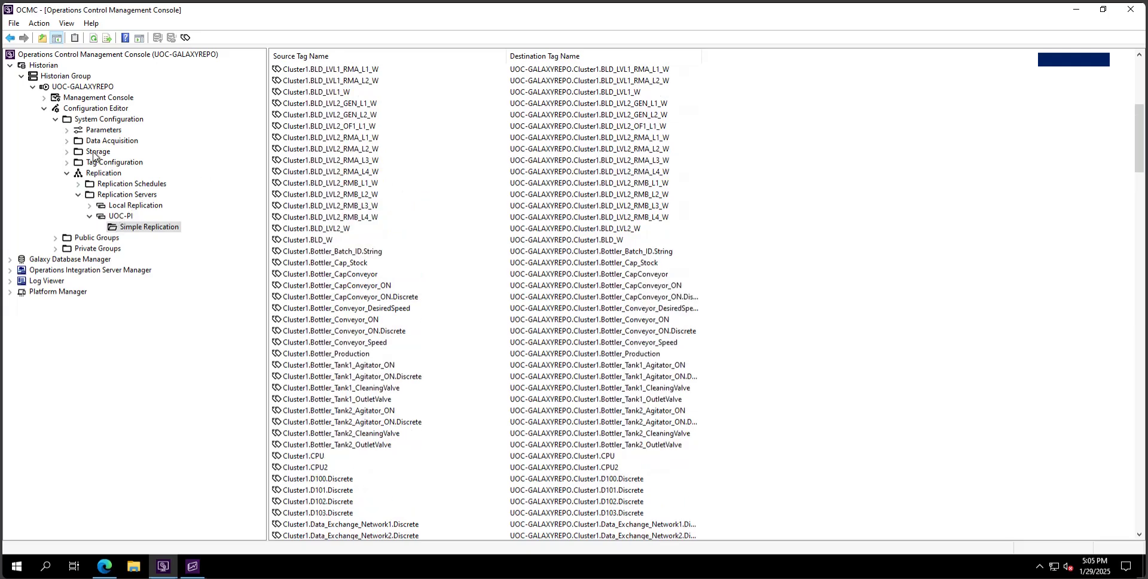
{"action": "left_click", "coordinate": [43, 97]}
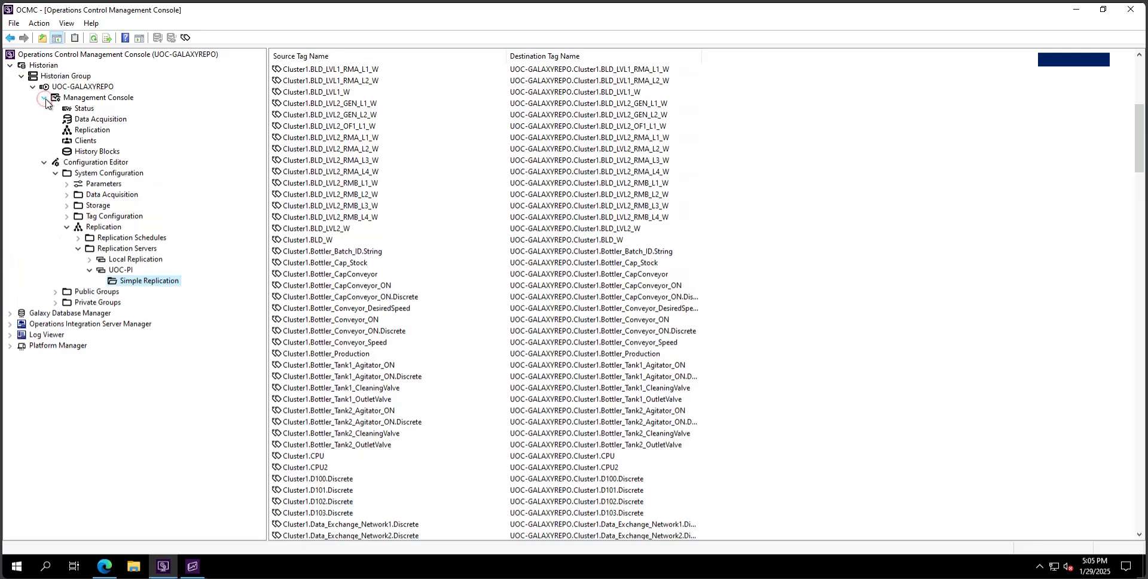
{"action": "left_click", "coordinate": [90, 131]}
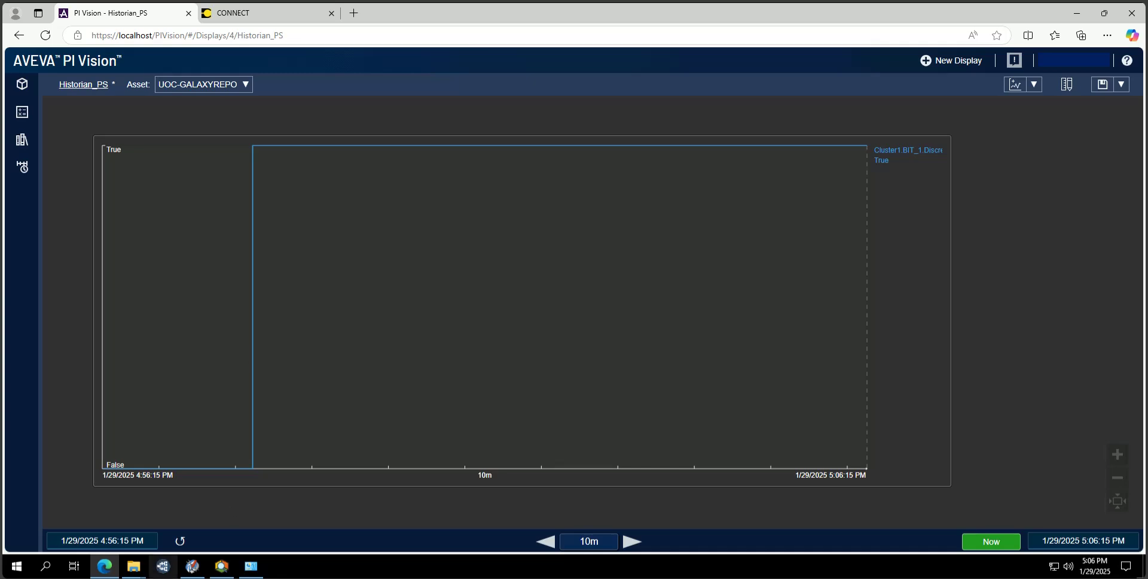
- Switch to PI System Management Tools and examine the current values and the tag search list for the UOC-G* mask
{"action": "left_click", "coordinate": [196, 570]}
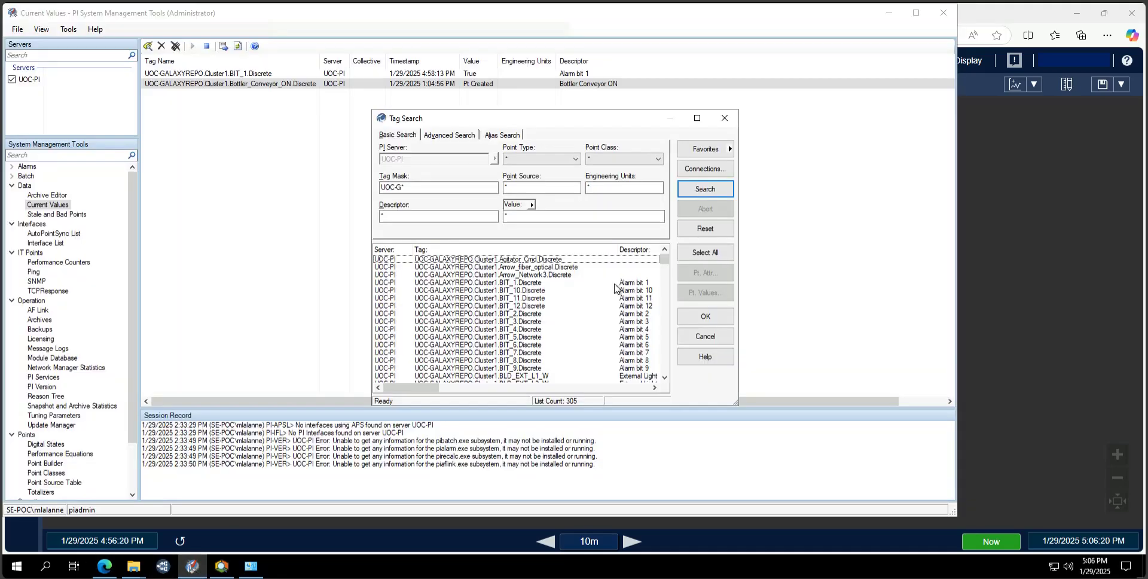
{"action": "left_click", "coordinate": [724, 120]}
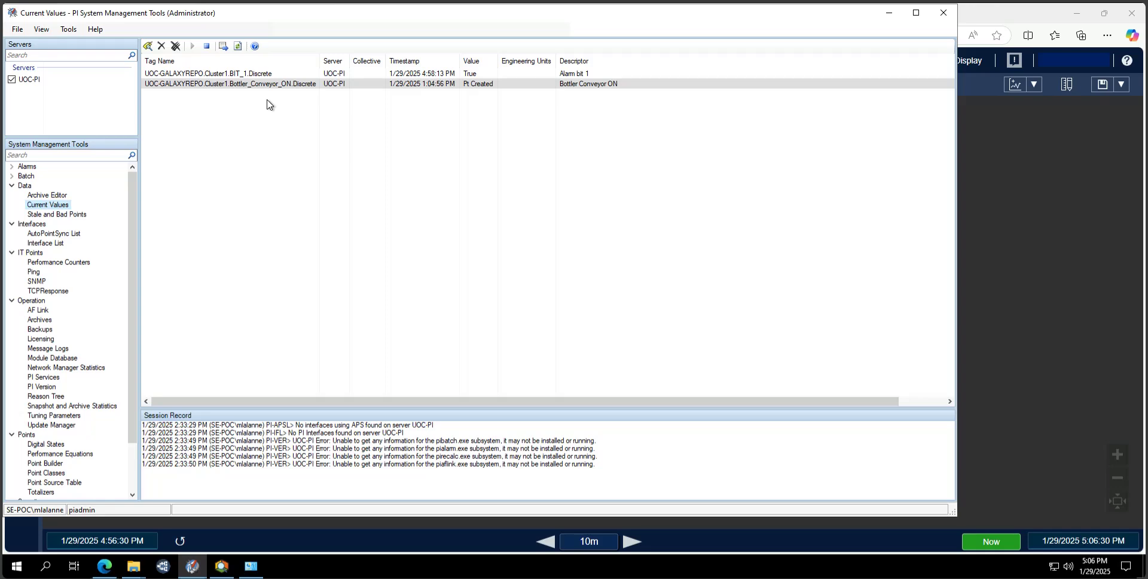
{"action": "left_click", "coordinate": [148, 47]}
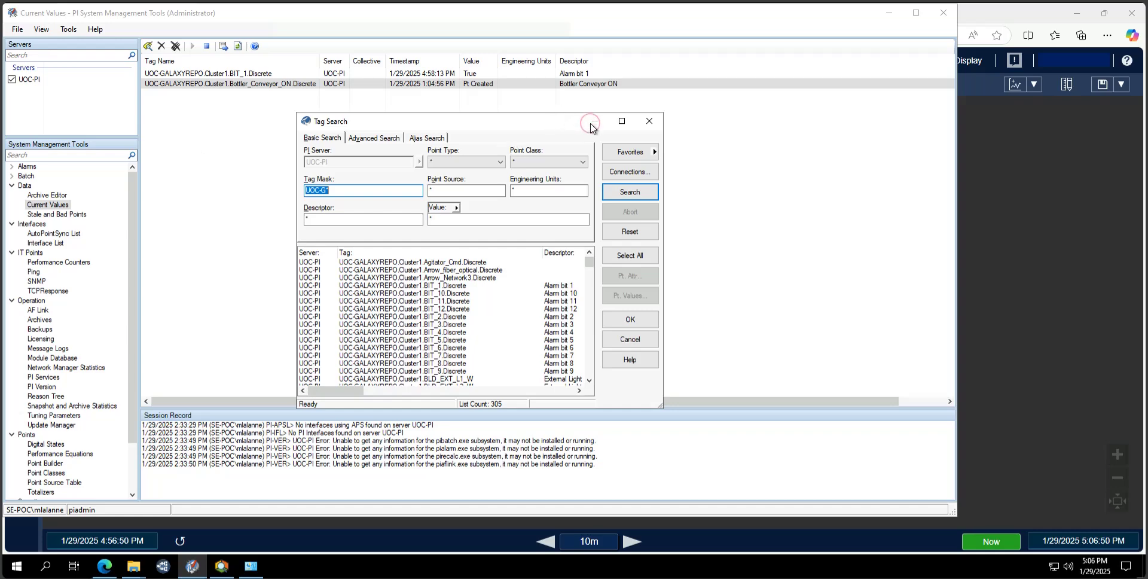
{"action": "left_click", "coordinate": [649, 121]}
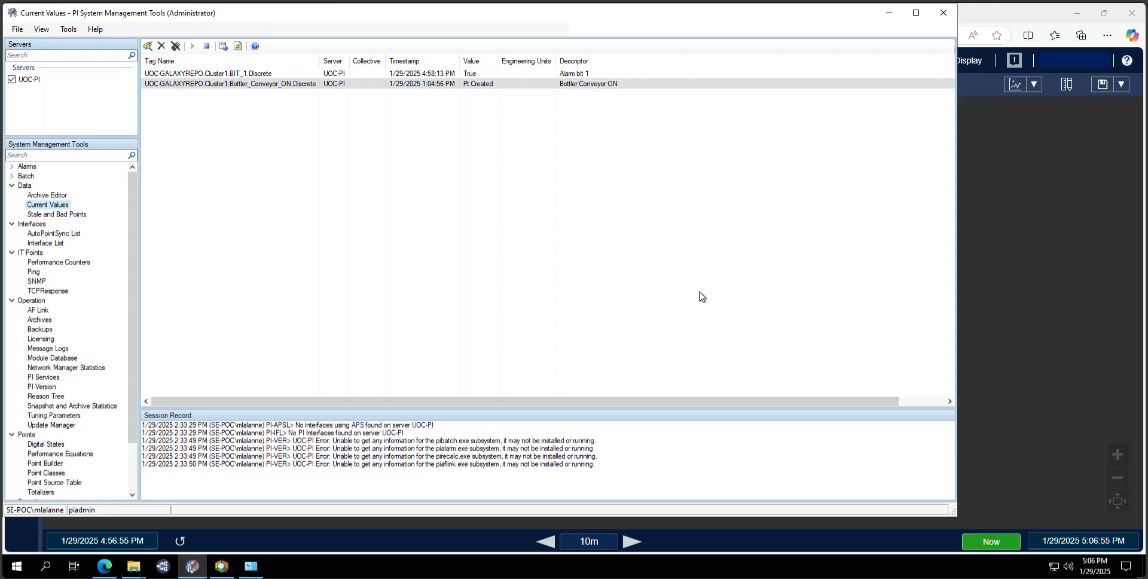
{"action": "left_click", "coordinate": [993, 231]}
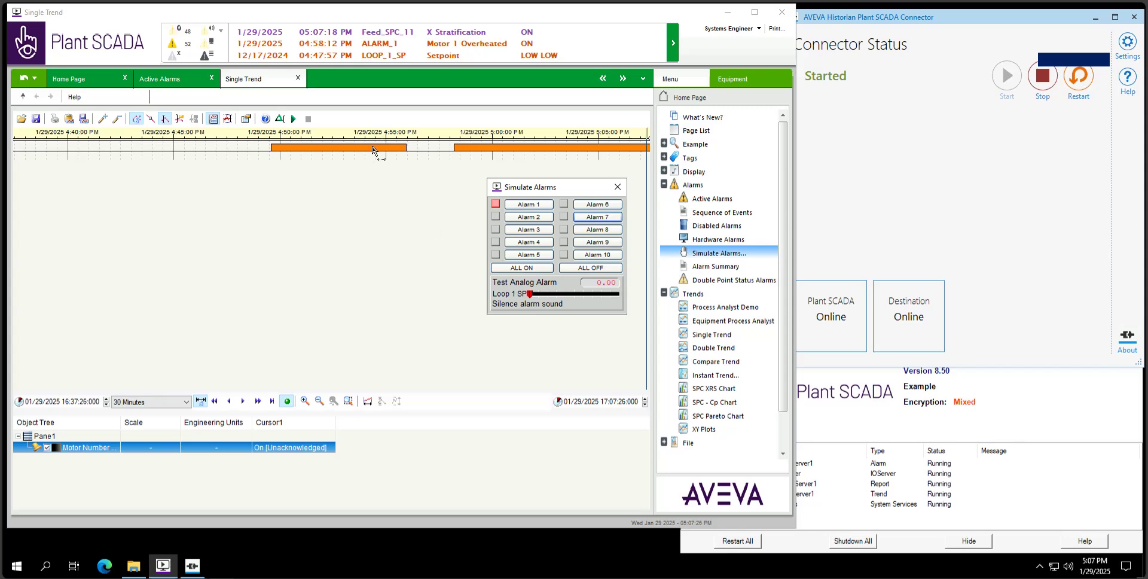
- Toggle Alarm 1 in Plant SCADA's Simulate Alarms window and switch applications from the Historian console to follow the change
{"action": "left_click", "coordinate": [529, 204]}
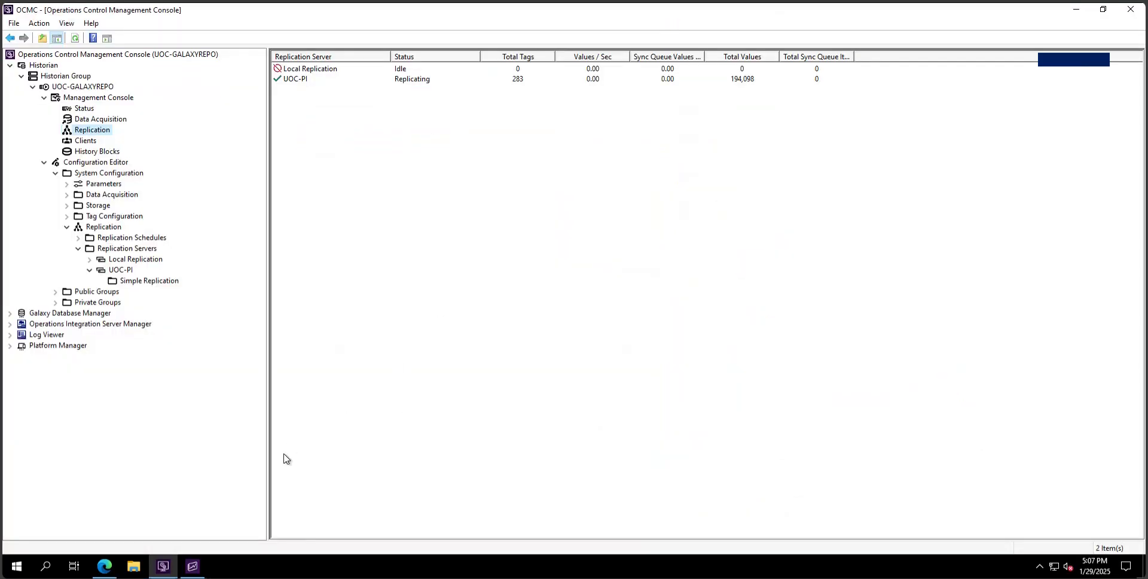
{"action": "left_click", "coordinate": [190, 568]}
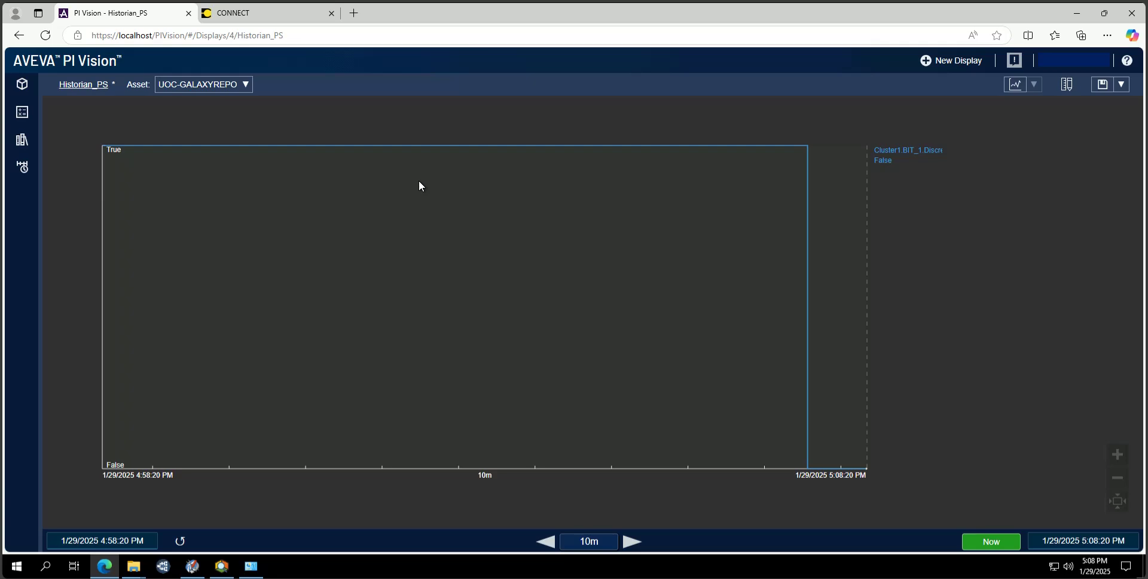
- Open Data services in CONNECT, view the PI to CONNECT agents, and return to the Historian_PS display in PI Vision
{"action": "left_click", "coordinate": [249, 16]}
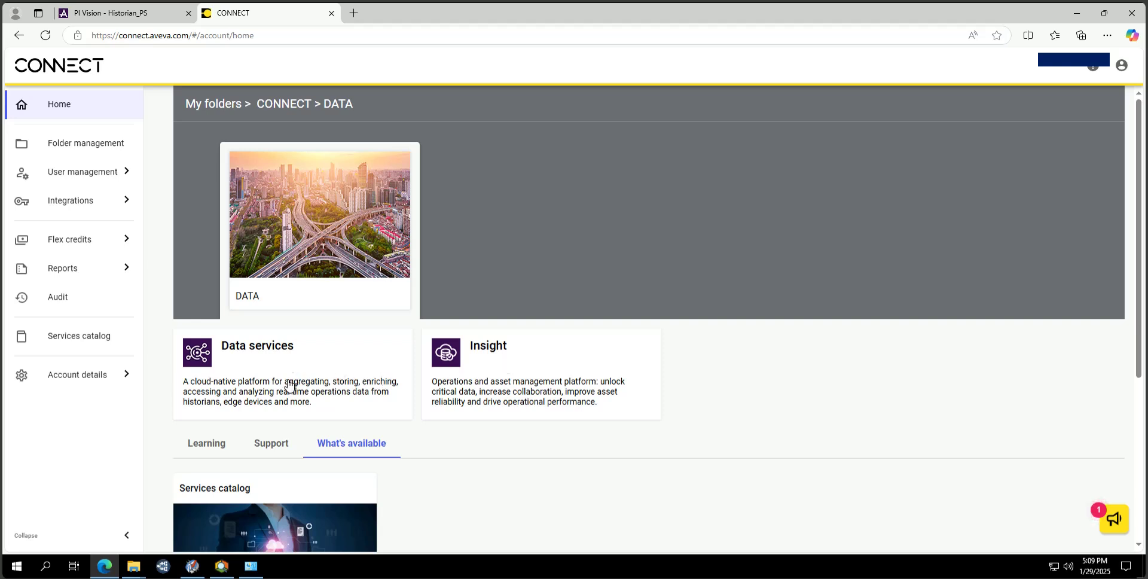
{"action": "left_click", "coordinate": [256, 359]}
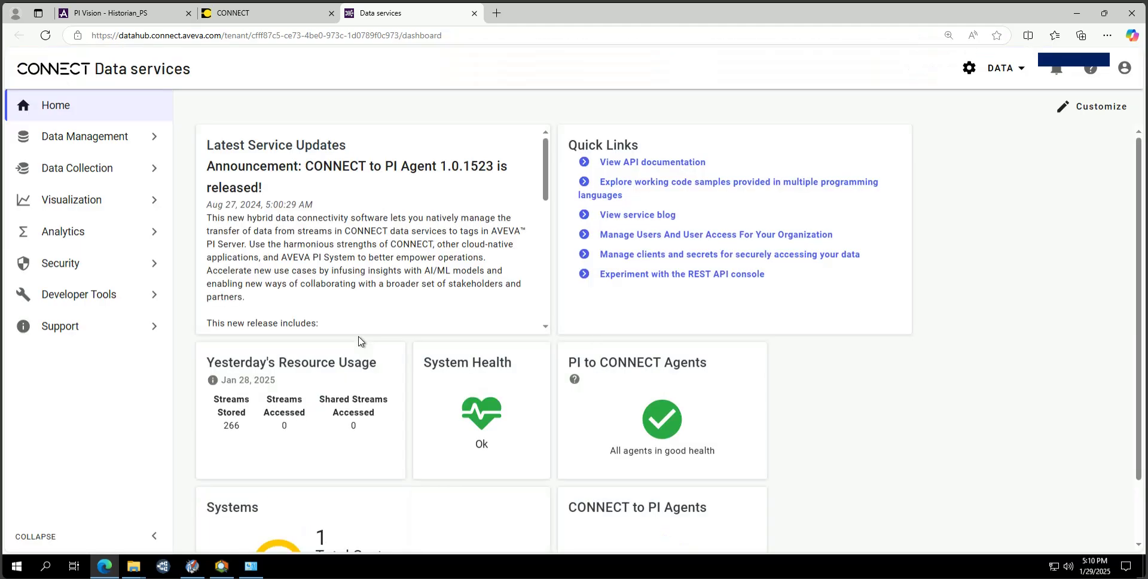
{"action": "left_click", "coordinate": [155, 171]}
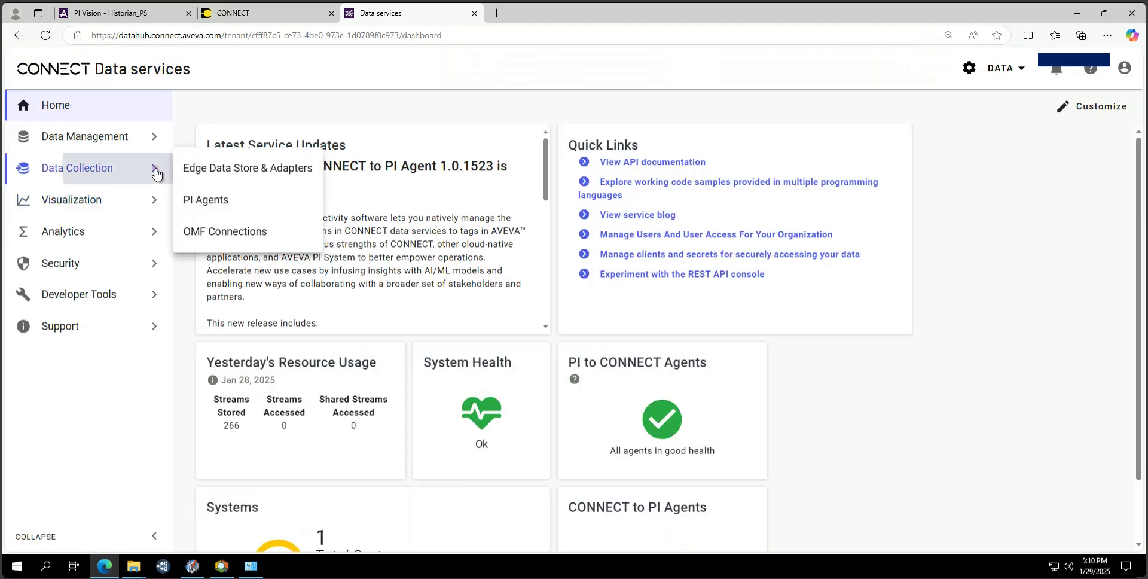
{"action": "left_click", "coordinate": [213, 201]}
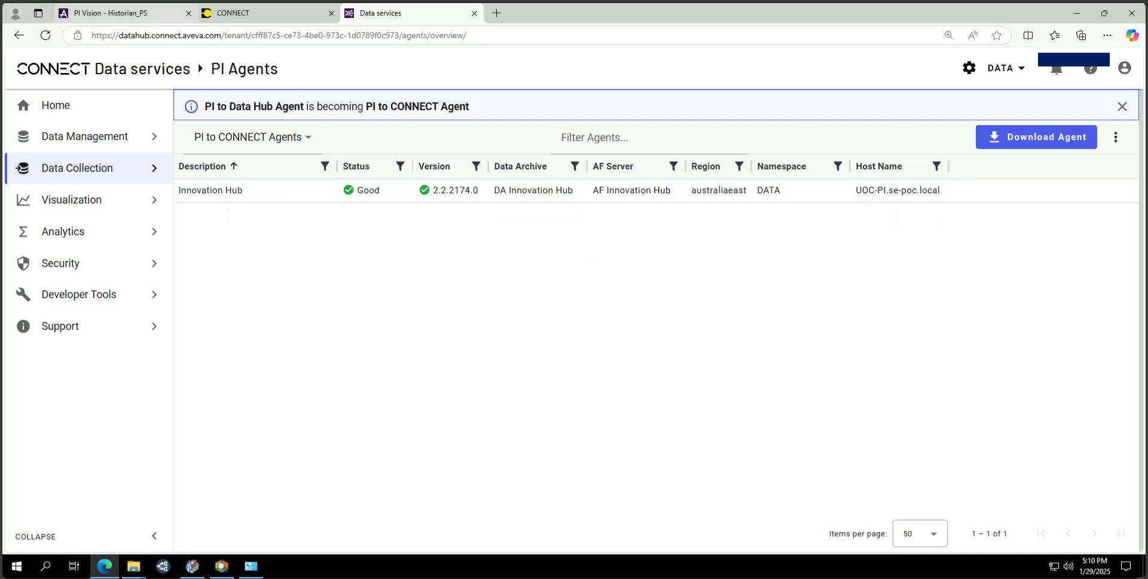
{"action": "left_click", "coordinate": [95, 11]}
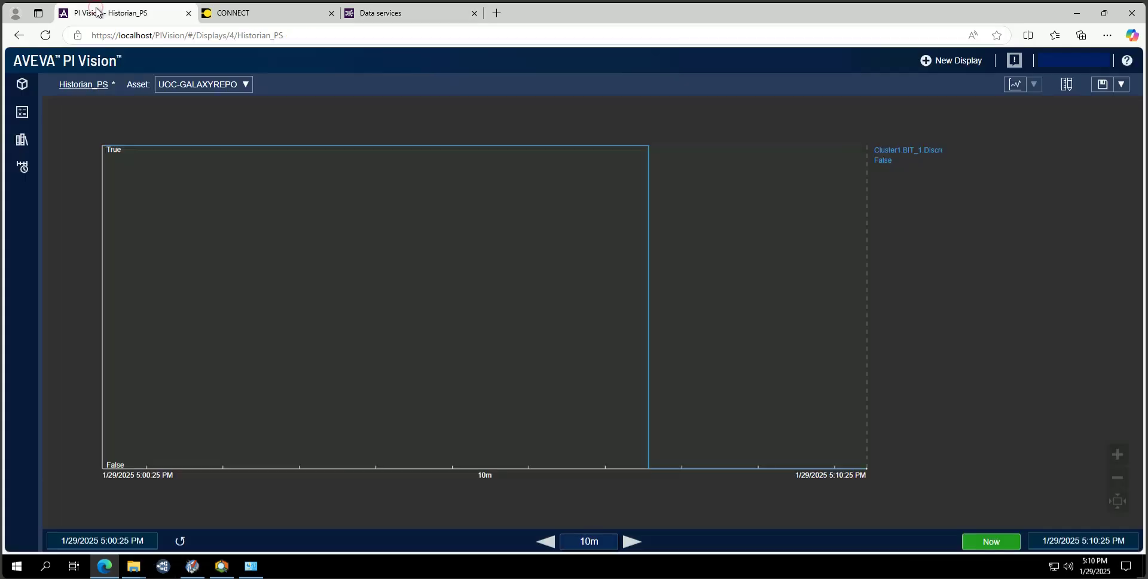
- Return to the PI Agents page in Data services and launch the PI to Data Hub Agent Configuration Utility, allowing it to make changes
{"action": "left_click", "coordinate": [387, 18]}
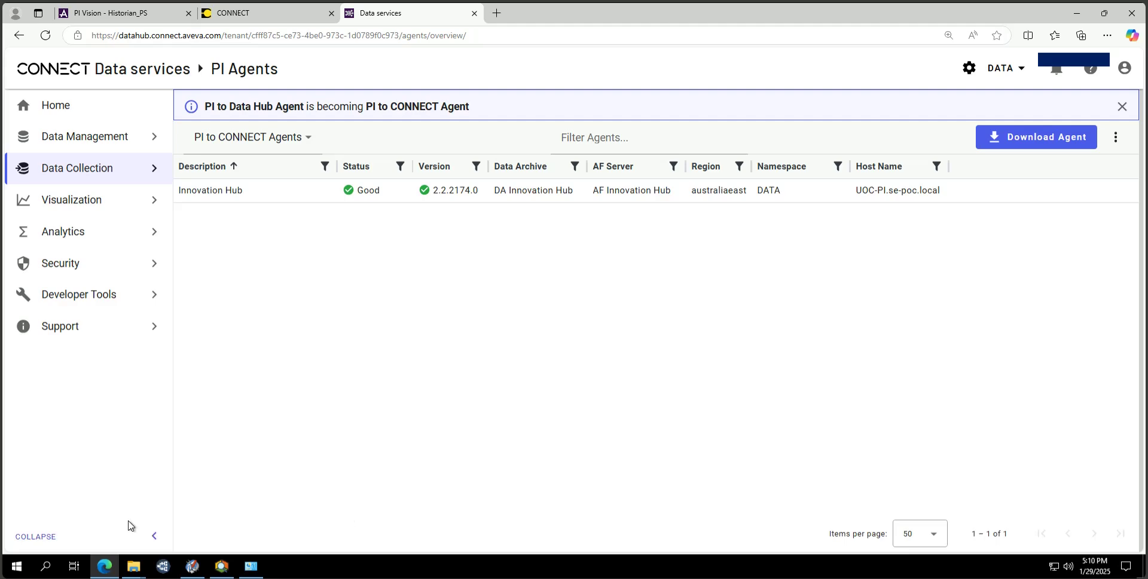
{"action": "left_click", "coordinate": [16, 567]}
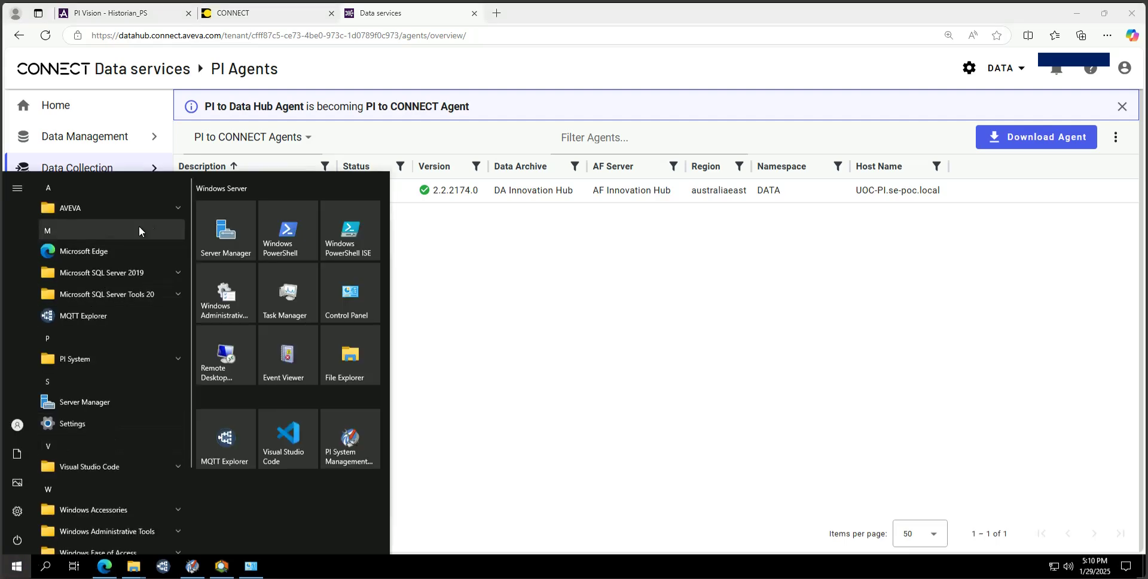
{"action": "left_click", "coordinate": [173, 211]}
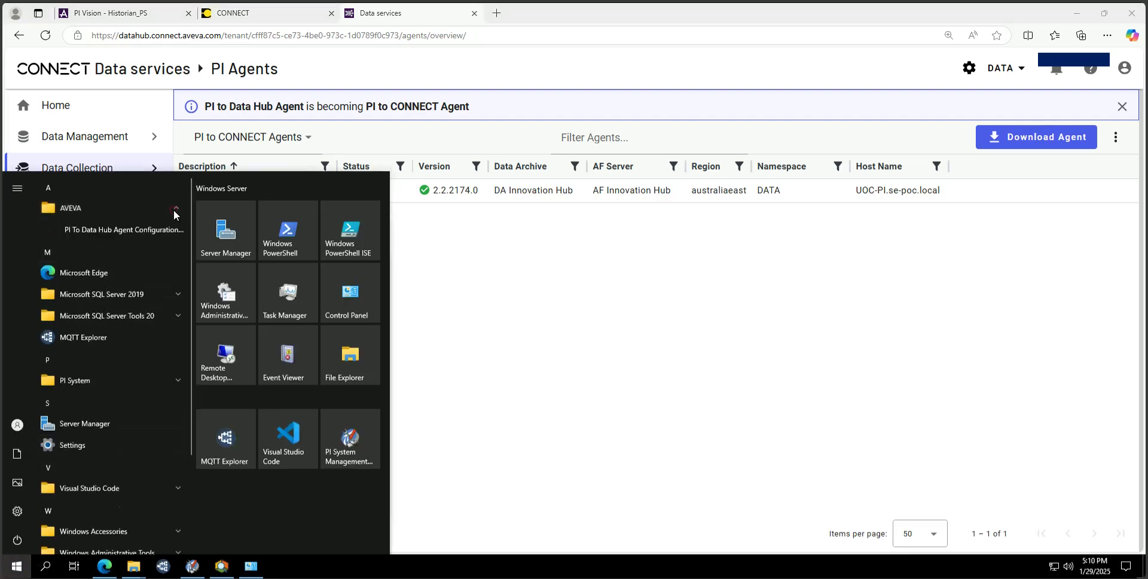
{"action": "left_click", "coordinate": [102, 233]}
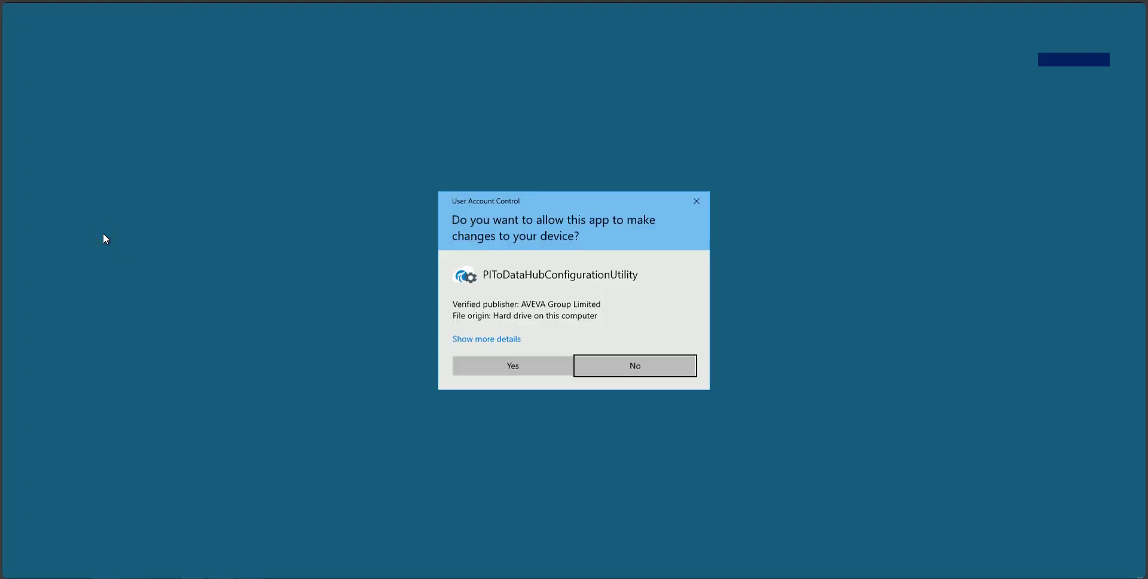
{"action": "left_click", "coordinate": [525, 368]}
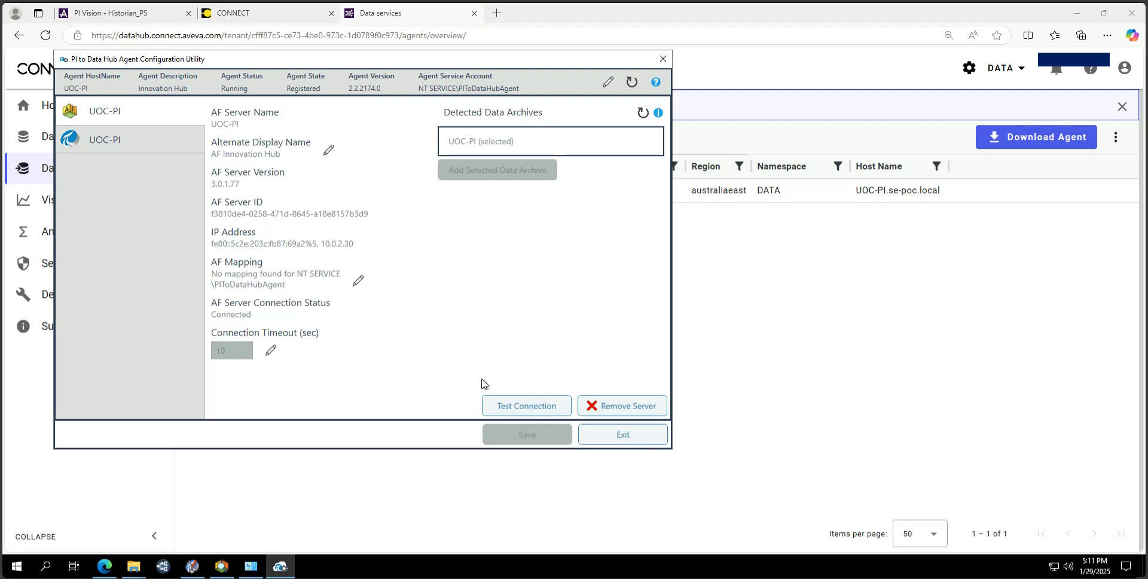
- Test the connections of the UOC-PI AF Server and the UOC-PI Data Archive, closing the configuration utility when done
{"action": "left_click", "coordinate": [526, 405]}
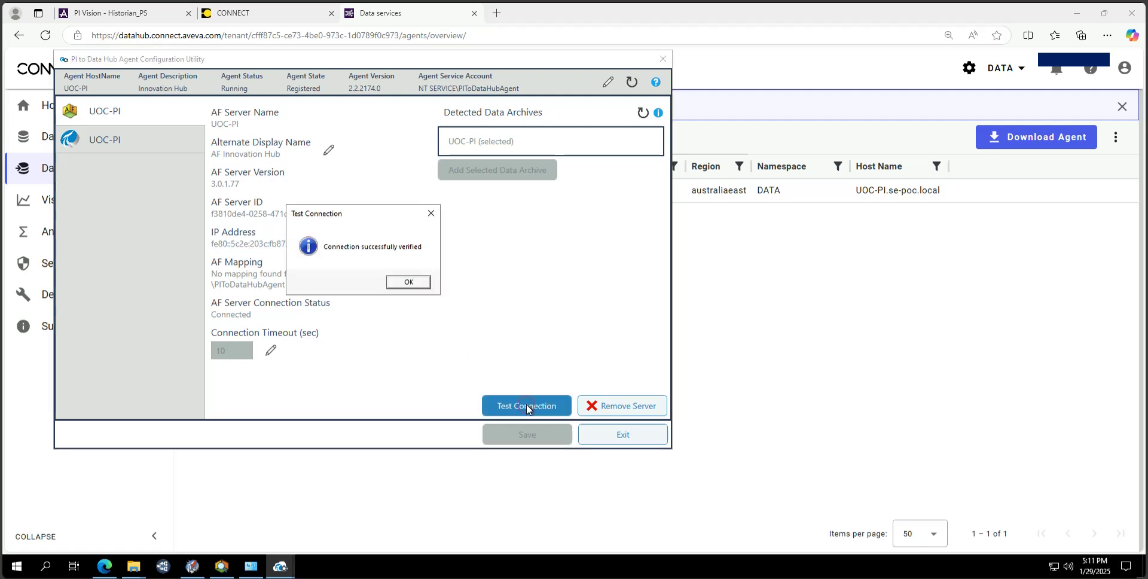
{"action": "left_click", "coordinate": [408, 282]}
{"action": "left_click", "coordinate": [141, 146]}
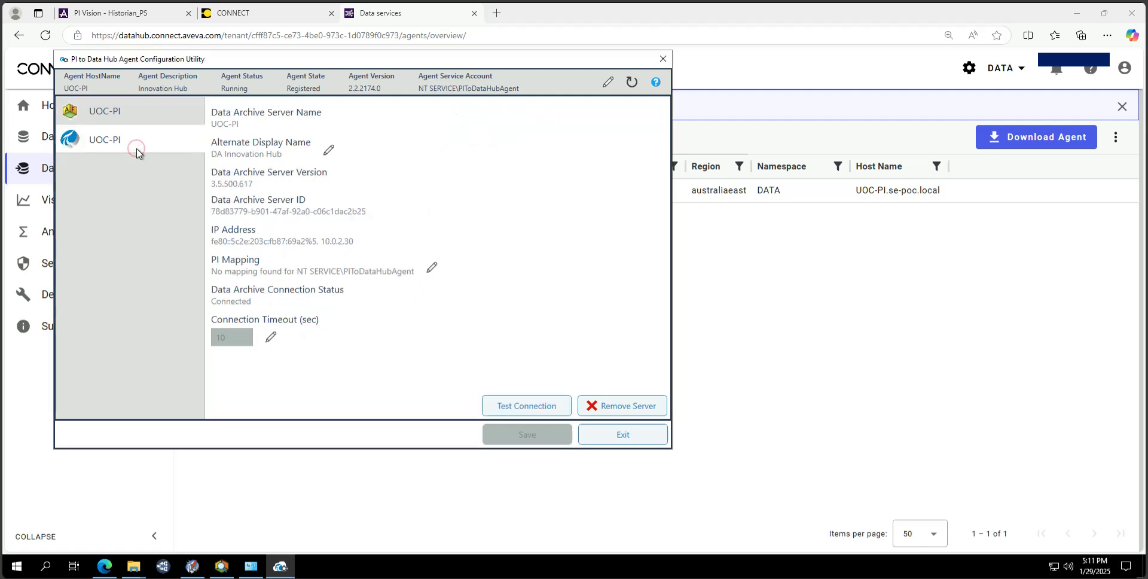
{"action": "left_click", "coordinate": [507, 406]}
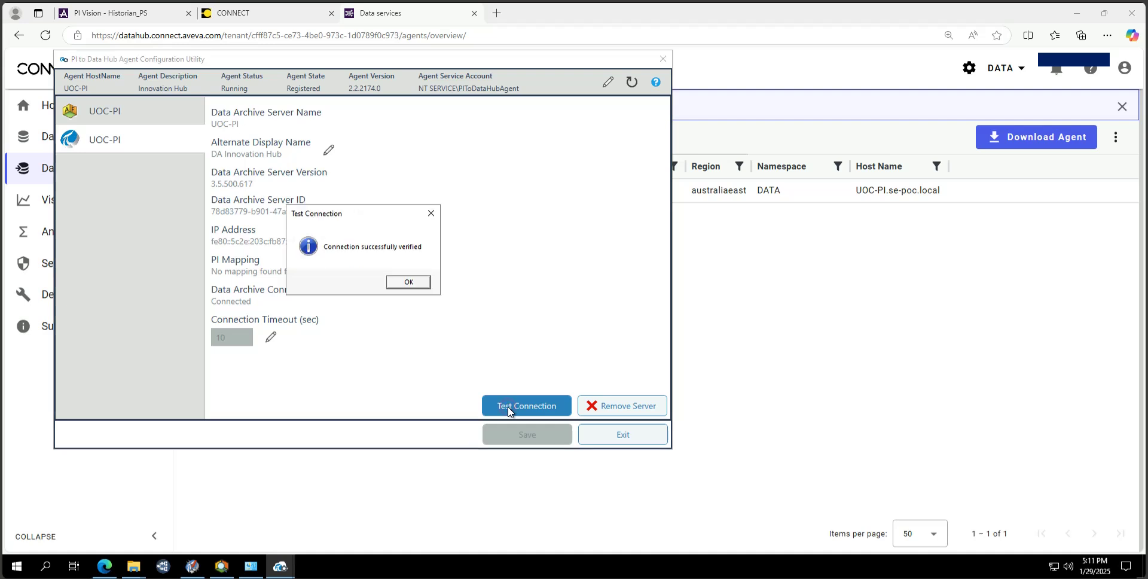
{"action": "left_click", "coordinate": [407, 287]}
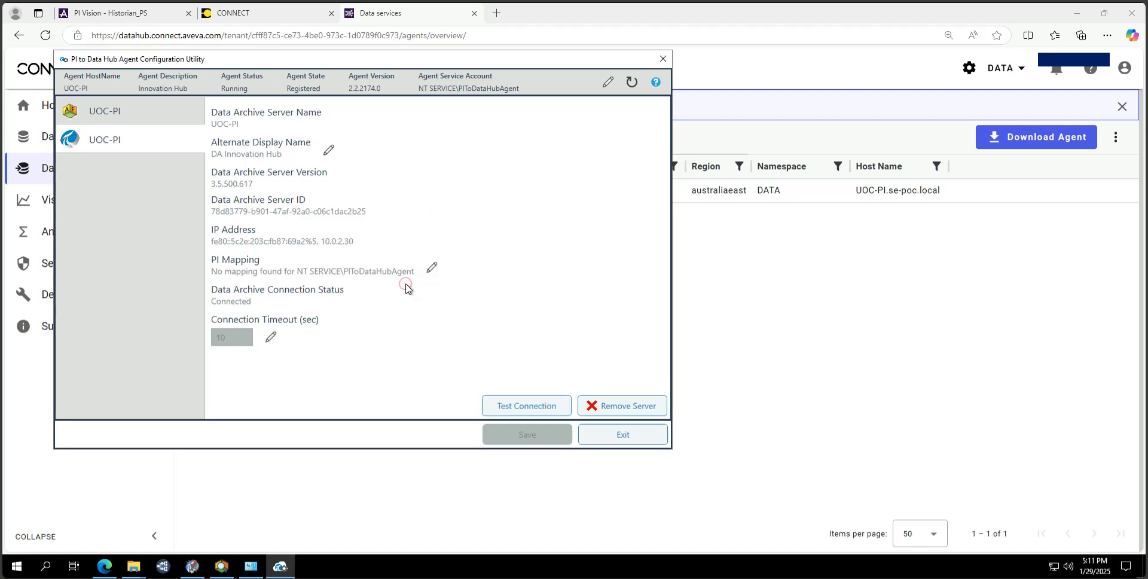
{"action": "left_click", "coordinate": [620, 436]}
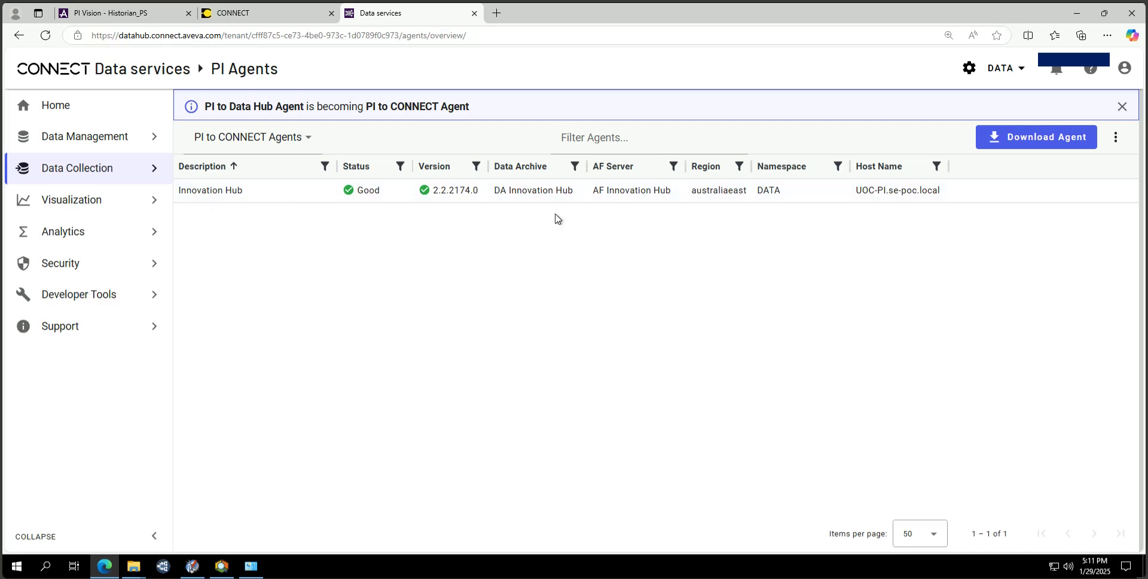
- Open the Innovation Hub agent's PI Innovation Hub transfer and view its details, including the referenced AF elements and health events
{"action": "left_click", "coordinate": [247, 194]}
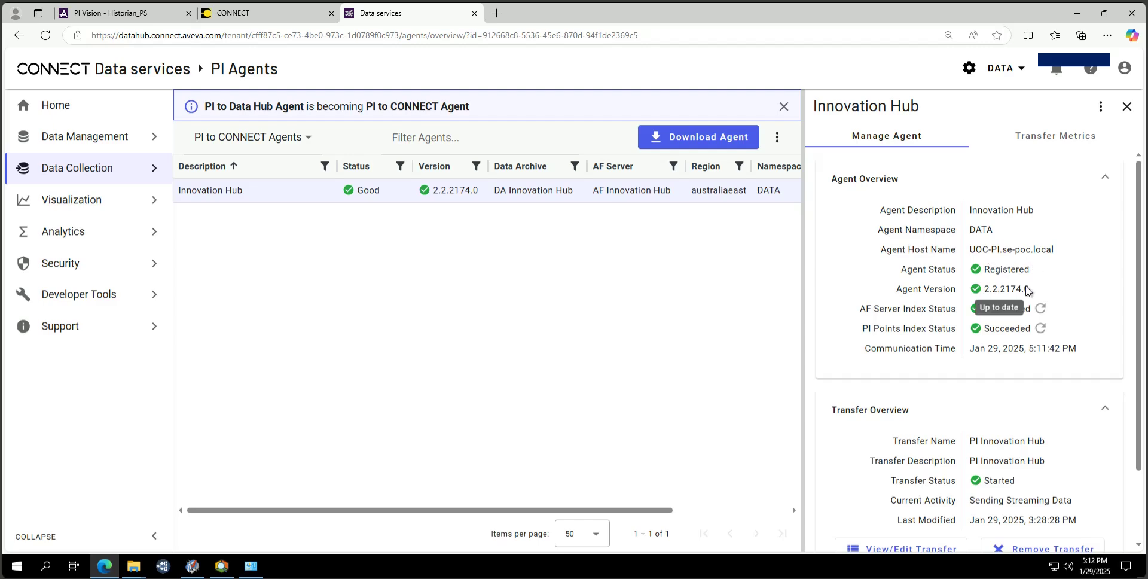
{"action": "scroll", "coordinate": [995, 273], "scroll_direction": "down", "scroll_amount": 2}
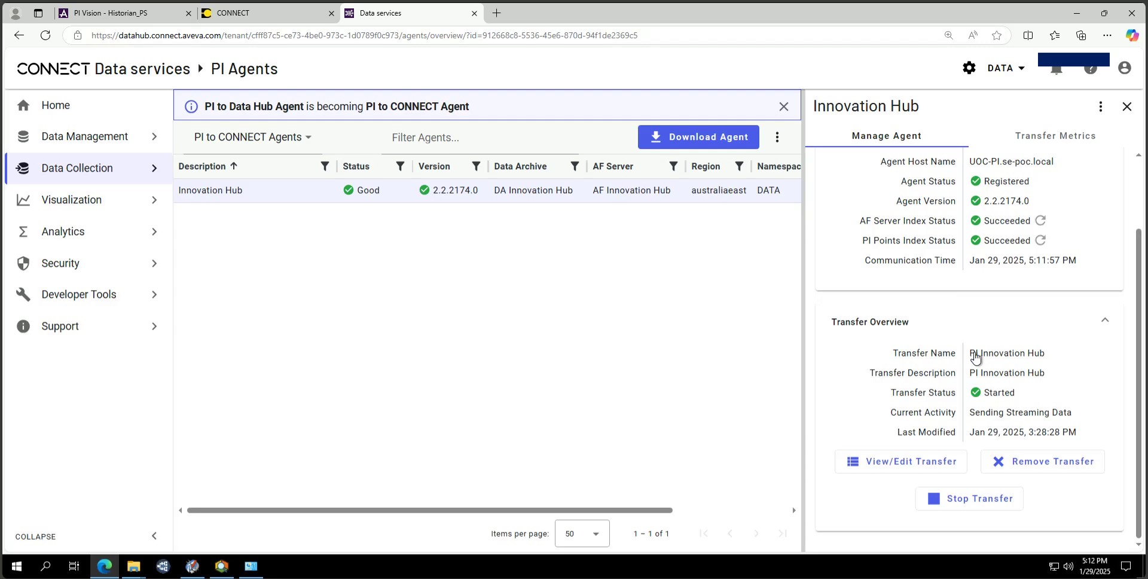
{"action": "left_click", "coordinate": [914, 469]}
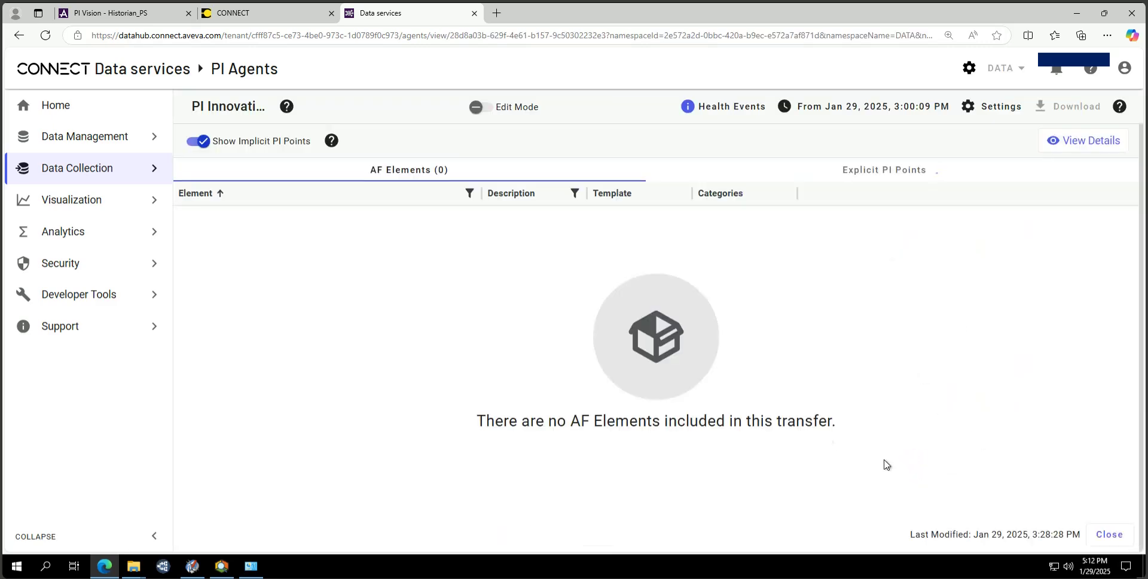
{"action": "left_click", "coordinate": [1099, 151]}
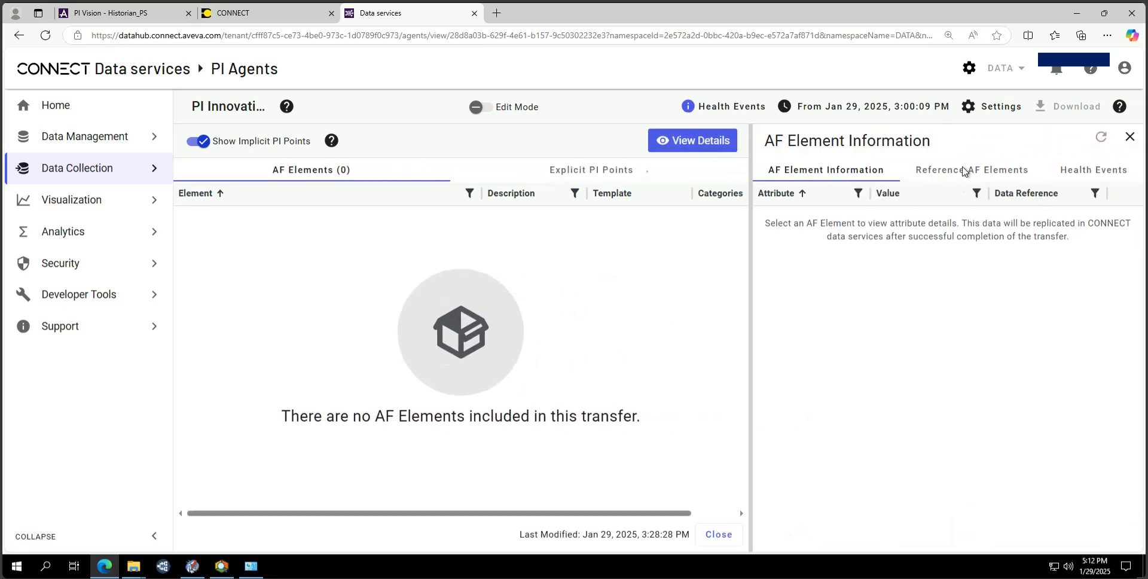
{"action": "left_click", "coordinate": [962, 172]}
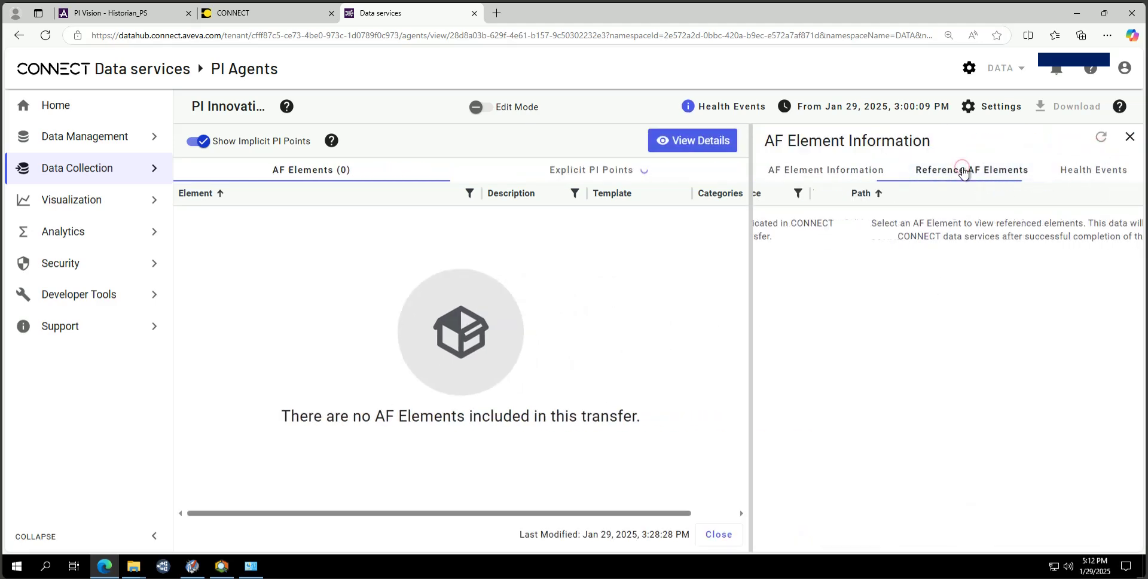
{"action": "left_click", "coordinate": [1068, 172]}
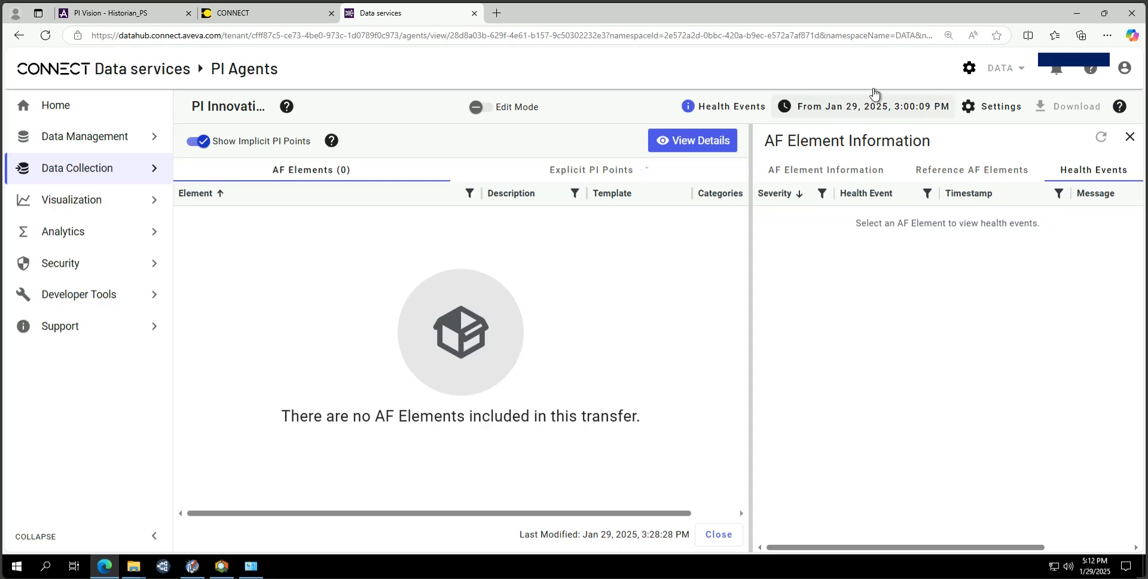
- Review the transfer settings and the metadata sent under each Stream Metadata Replication Policy level, closing the settings unchanged
{"action": "left_click", "coordinate": [976, 111]}
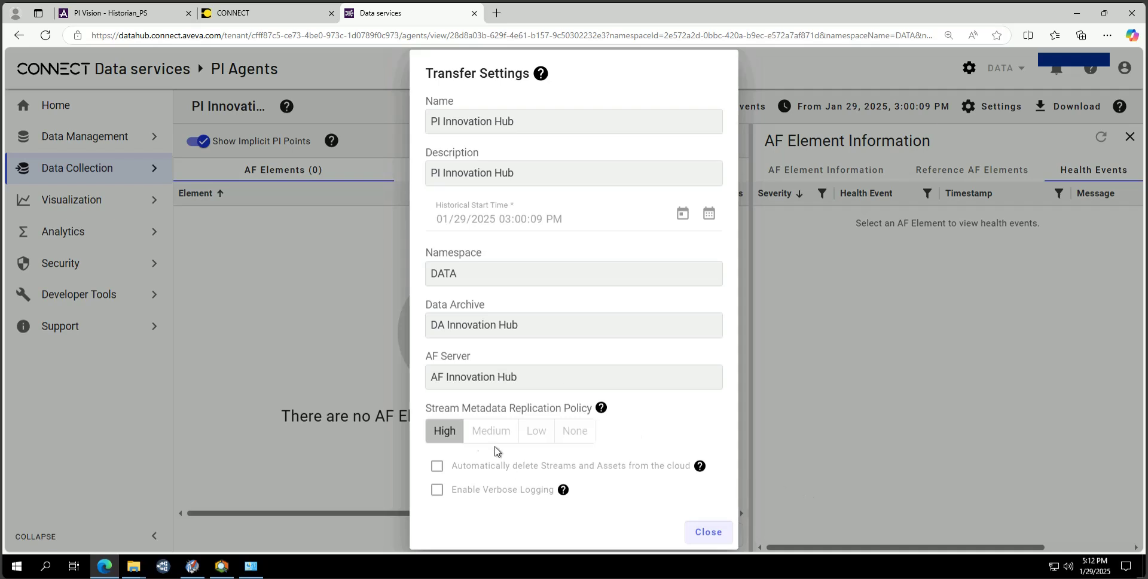
{"action": "mouse_move", "coordinate": [521, 432]}
{"action": "mouse_move", "coordinate": [438, 430]}
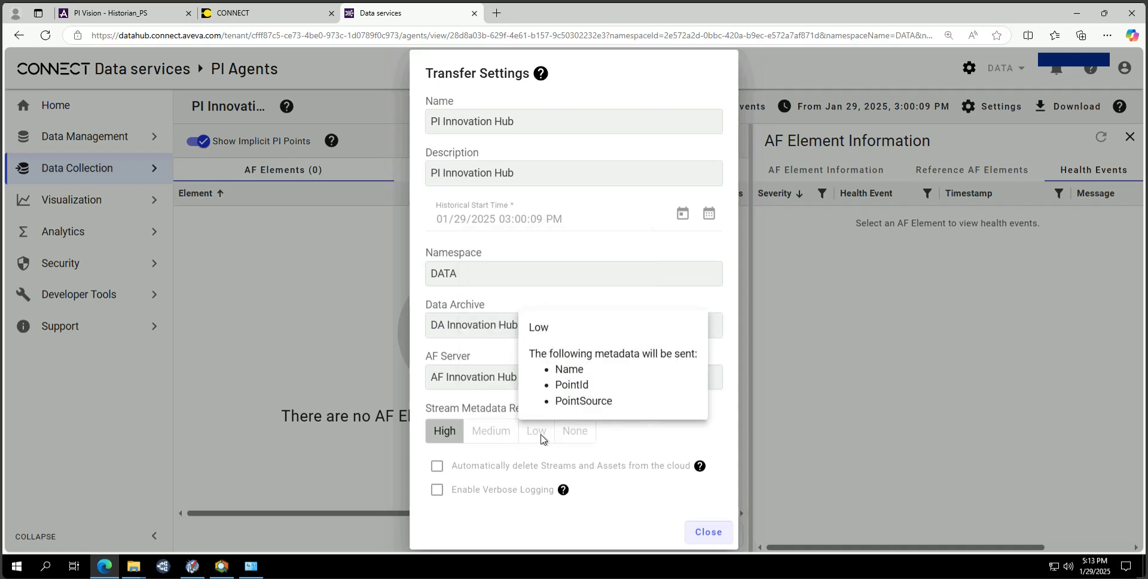
{"action": "mouse_move", "coordinate": [569, 435]}
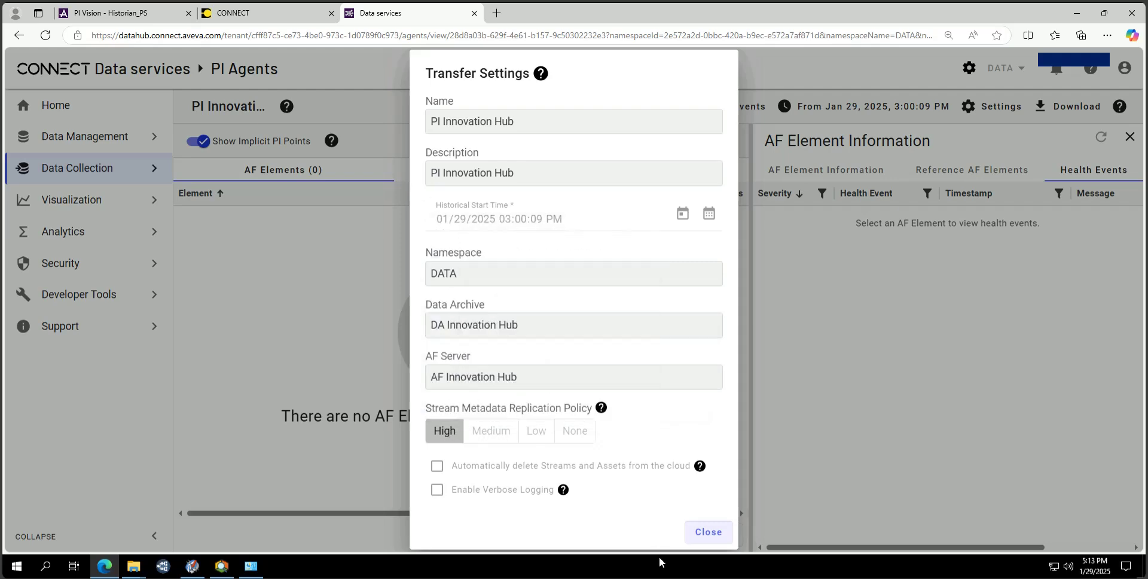
{"action": "left_click", "coordinate": [709, 534]}
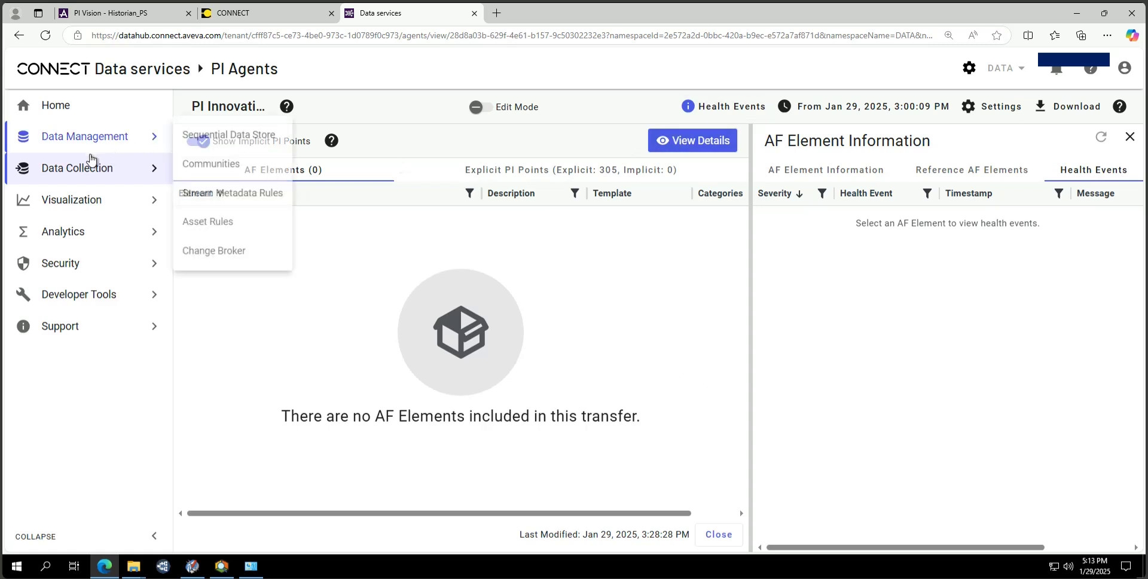
- Go back to the PI Agents list and stop the Innovation Hub agent's data transfer
{"action": "mouse_move", "coordinate": [87, 166]}
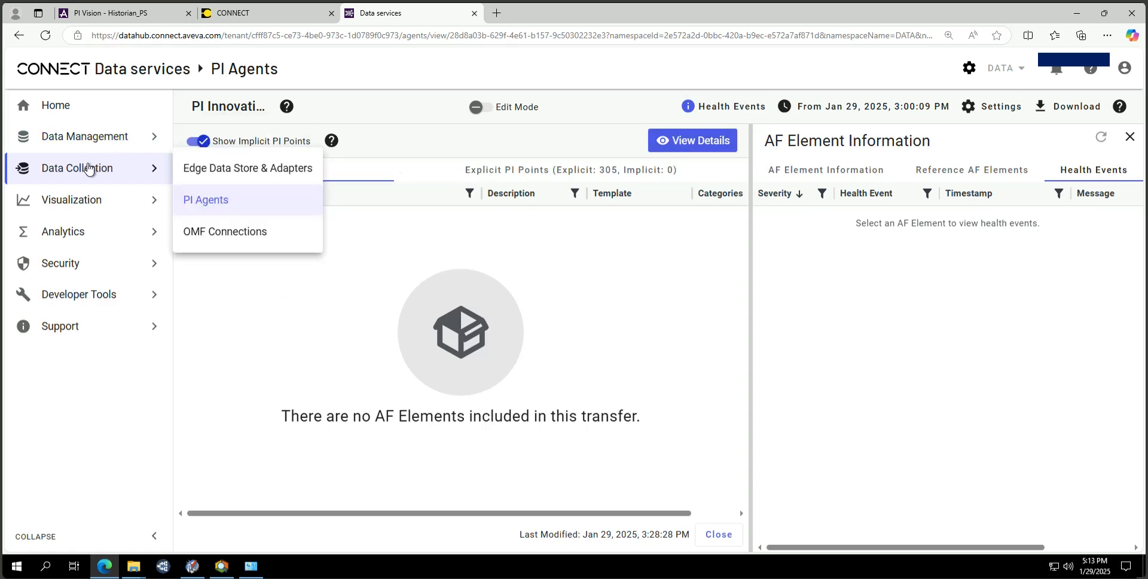
{"action": "left_click", "coordinate": [187, 199]}
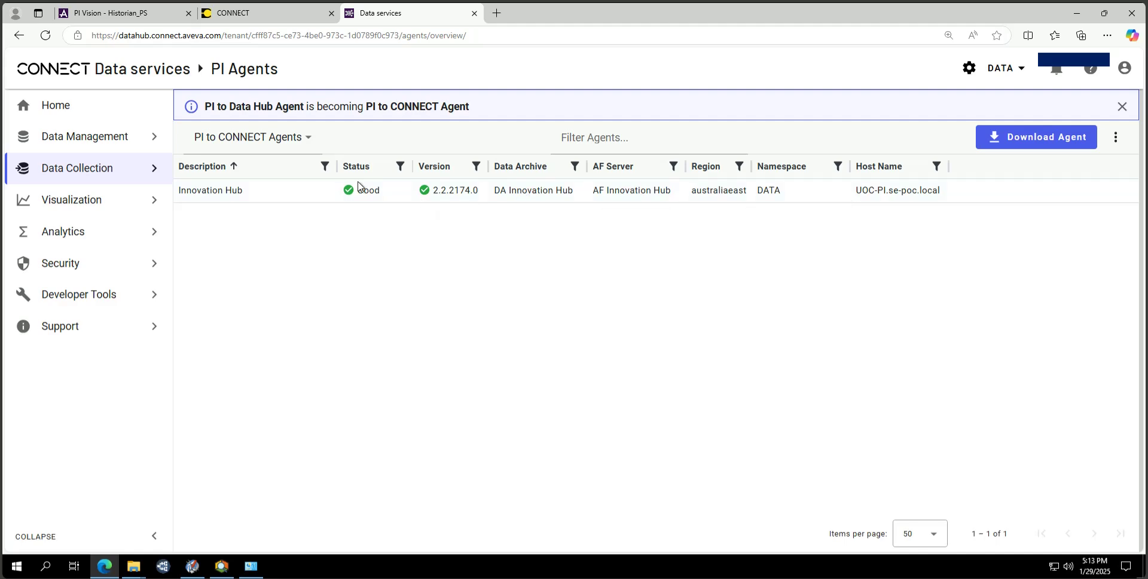
{"action": "left_click", "coordinate": [316, 196]}
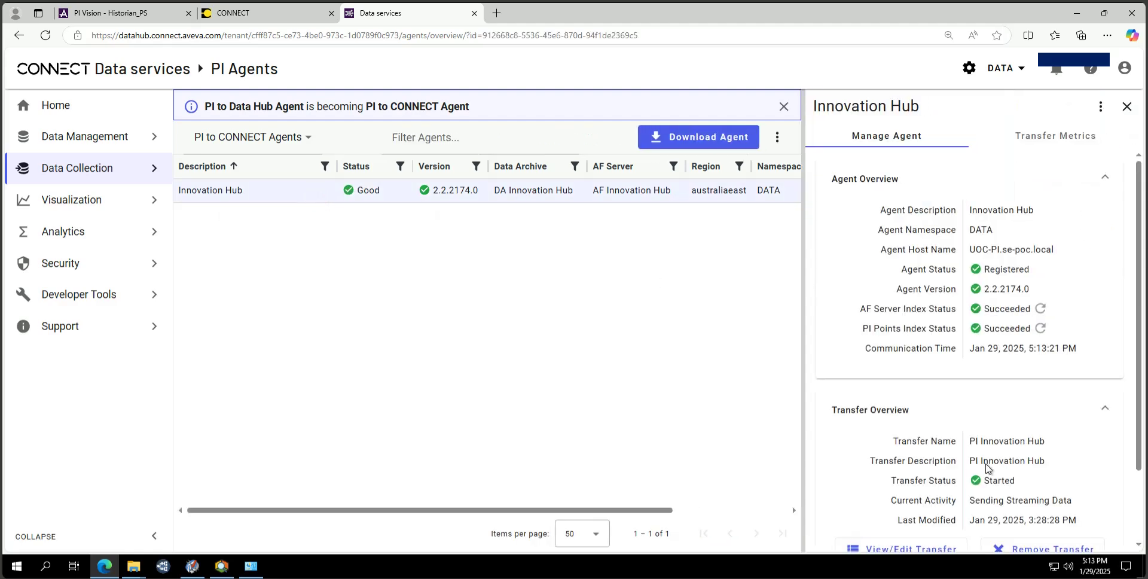
{"action": "scroll", "coordinate": [986, 464], "scroll_direction": "down", "scroll_amount": 2}
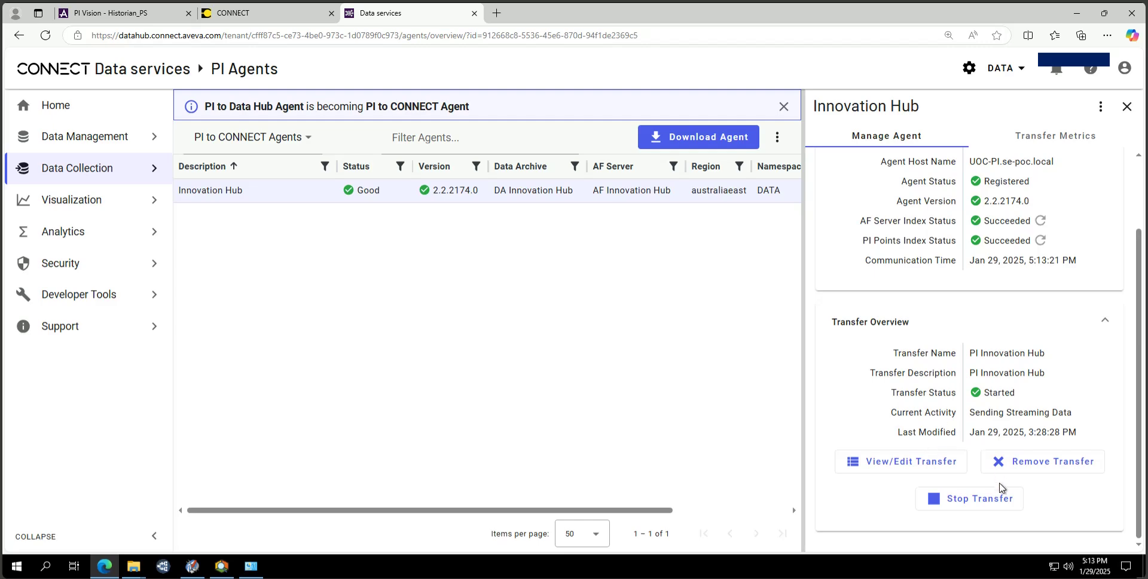
{"action": "left_click", "coordinate": [967, 502]}
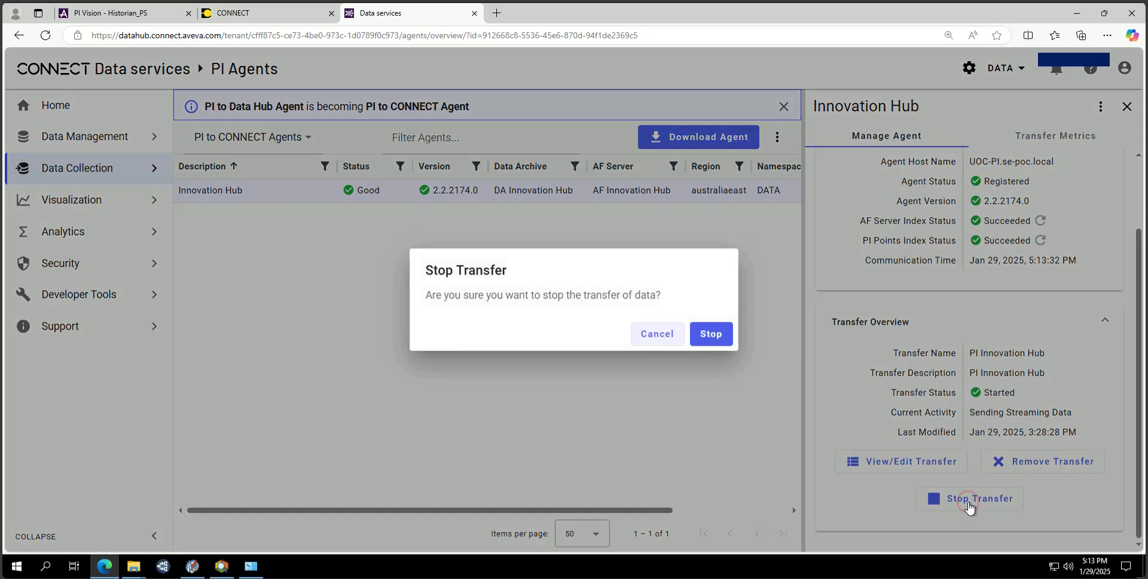
{"action": "left_click", "coordinate": [710, 334]}
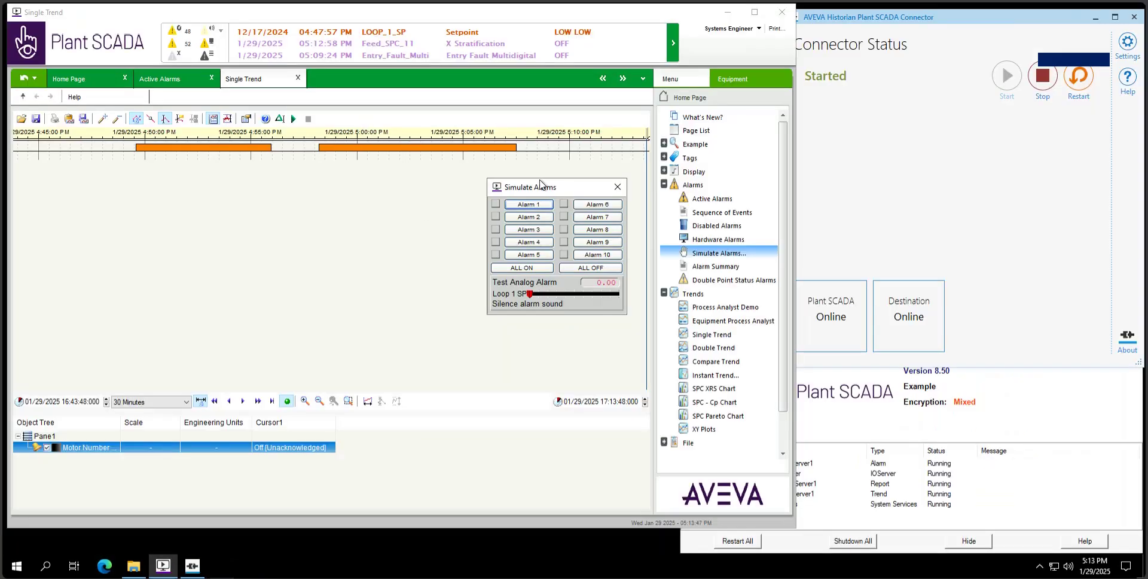
- Toggle Alarm 1 in Plant SCADA's Simulate Alarms window and restart the Innovation Hub agent's transfer in Data services
{"action": "left_click", "coordinate": [529, 204]}
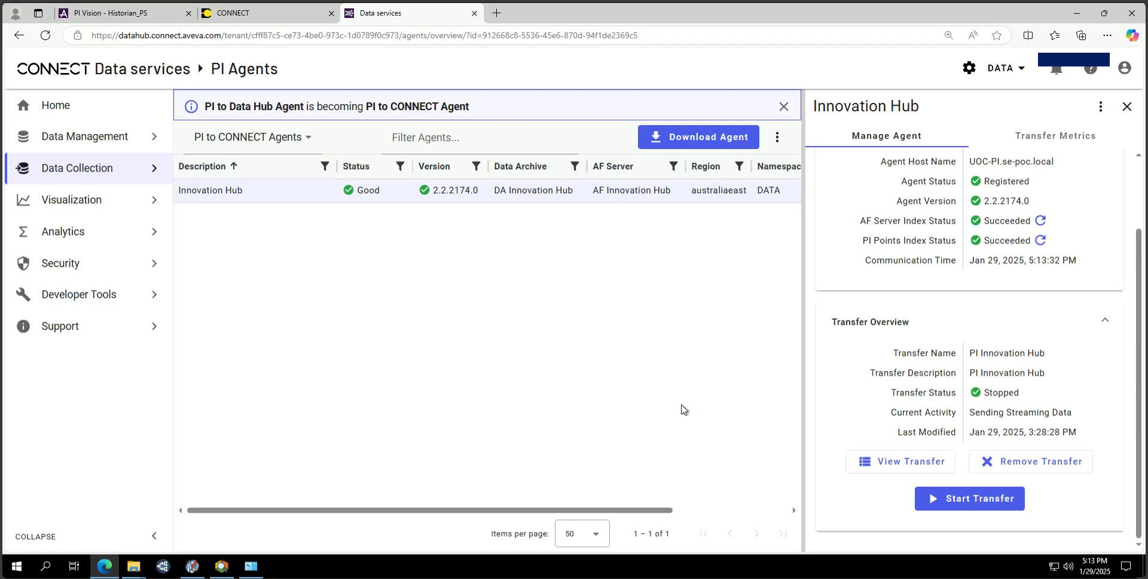
{"action": "left_click", "coordinate": [970, 502]}
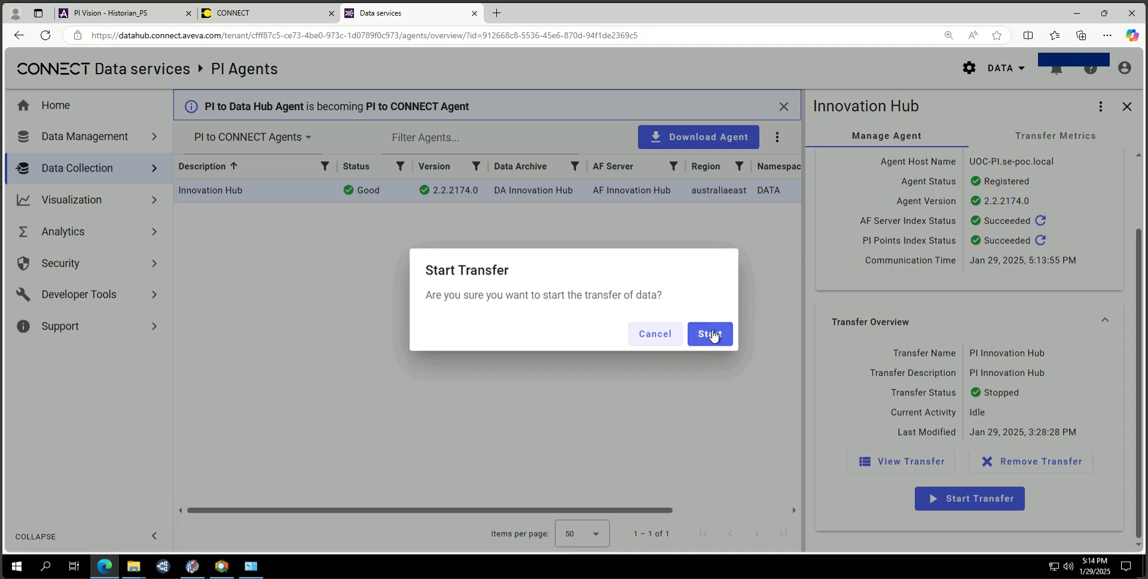
{"action": "left_click", "coordinate": [711, 334]}
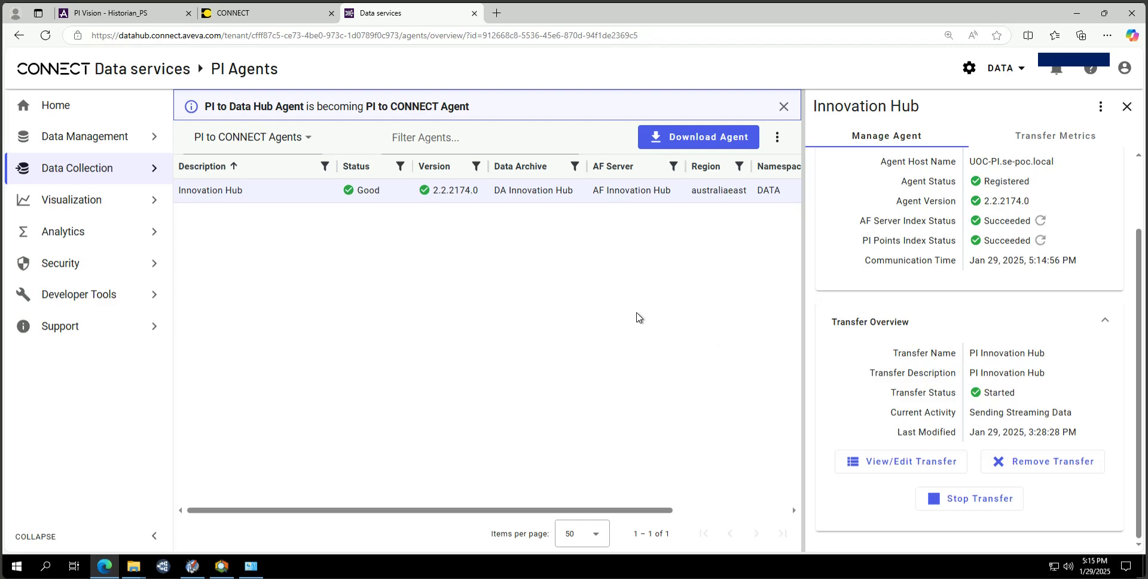
- Browse the streams in the Sequential Data Store and select UOC-GALAXYREPO.Cluster1.BIT_1.Discrete to show its details
{"action": "left_click", "coordinate": [108, 138]}
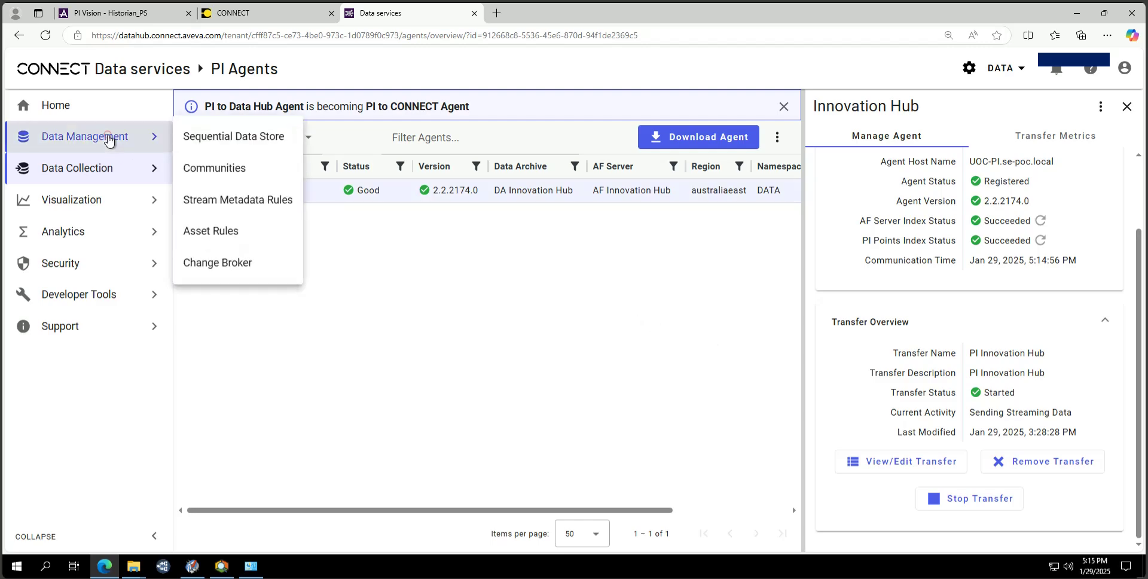
{"action": "left_click", "coordinate": [232, 143]}
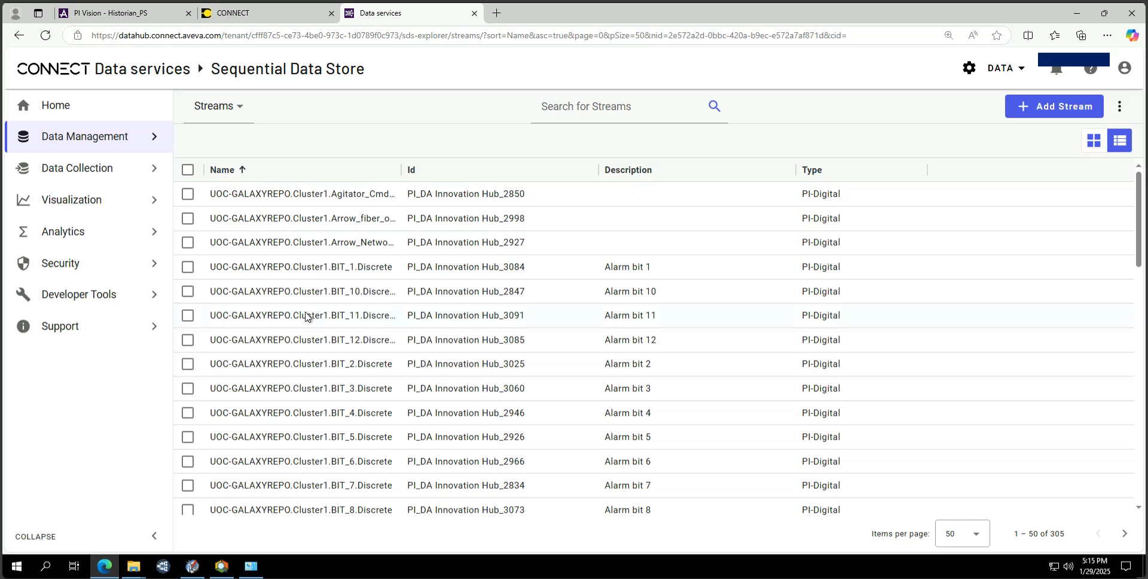
{"action": "scroll", "coordinate": [391, 438], "scroll_direction": "down", "scroll_amount": 3}
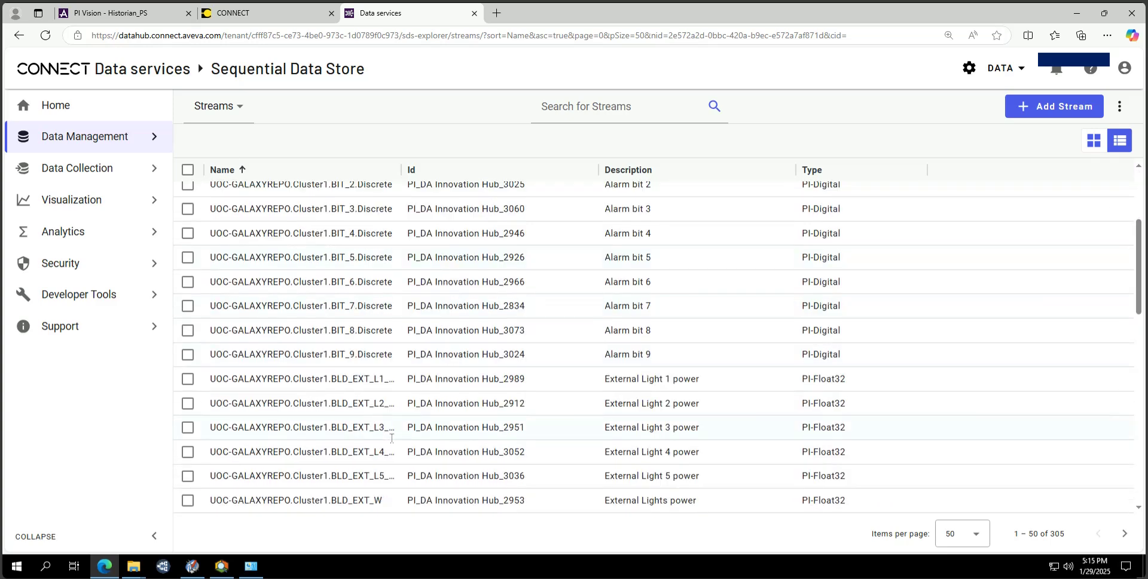
{"action": "scroll", "coordinate": [392, 438], "scroll_direction": "down", "scroll_amount": 1}
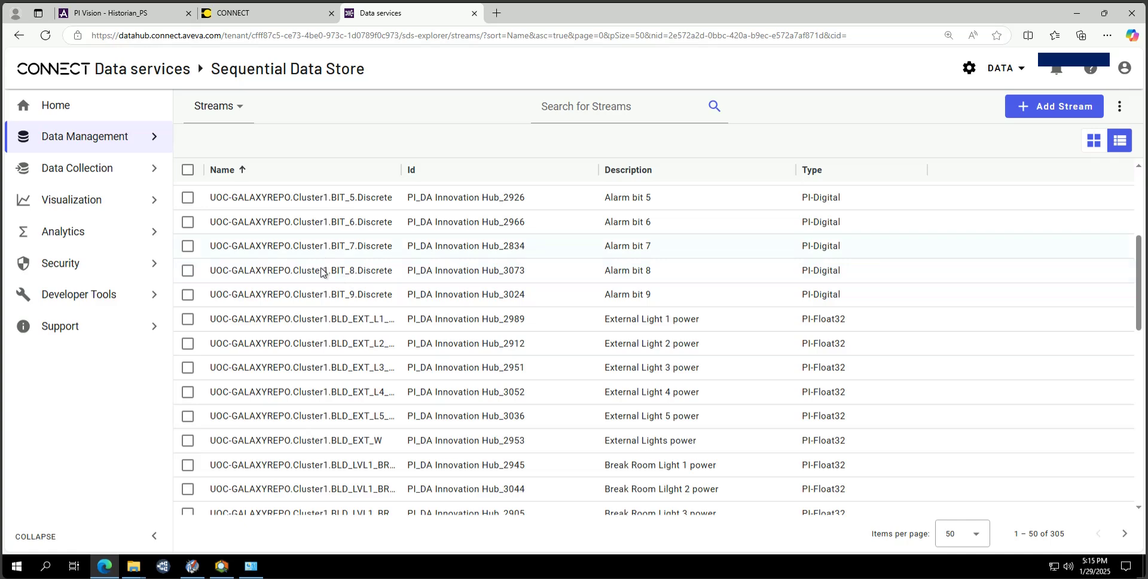
{"action": "scroll", "coordinate": [282, 479], "scroll_direction": "up", "scroll_amount": 4}
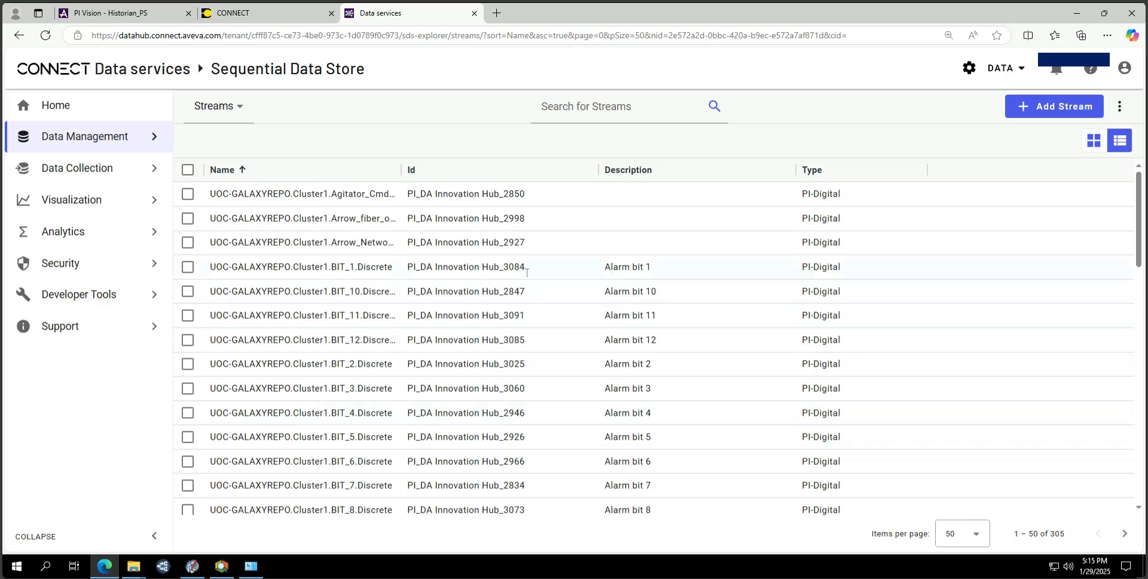
{"action": "left_click", "coordinate": [187, 267]}
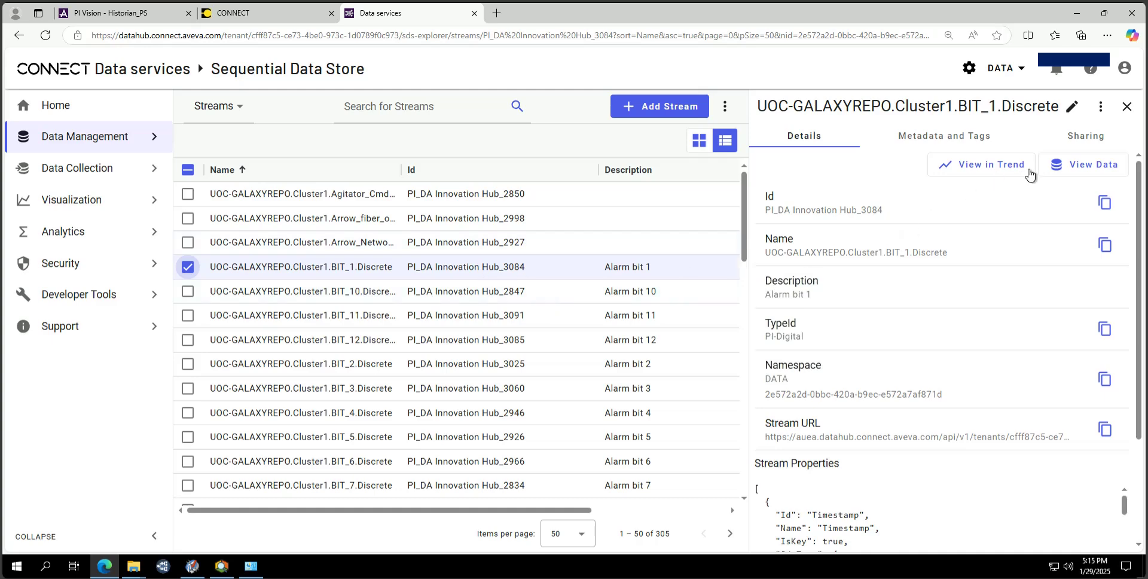
- Open the selected BIT_1.Discrete stream in Trend and set its time range to the last 30 minutes
{"action": "left_click", "coordinate": [1004, 167]}
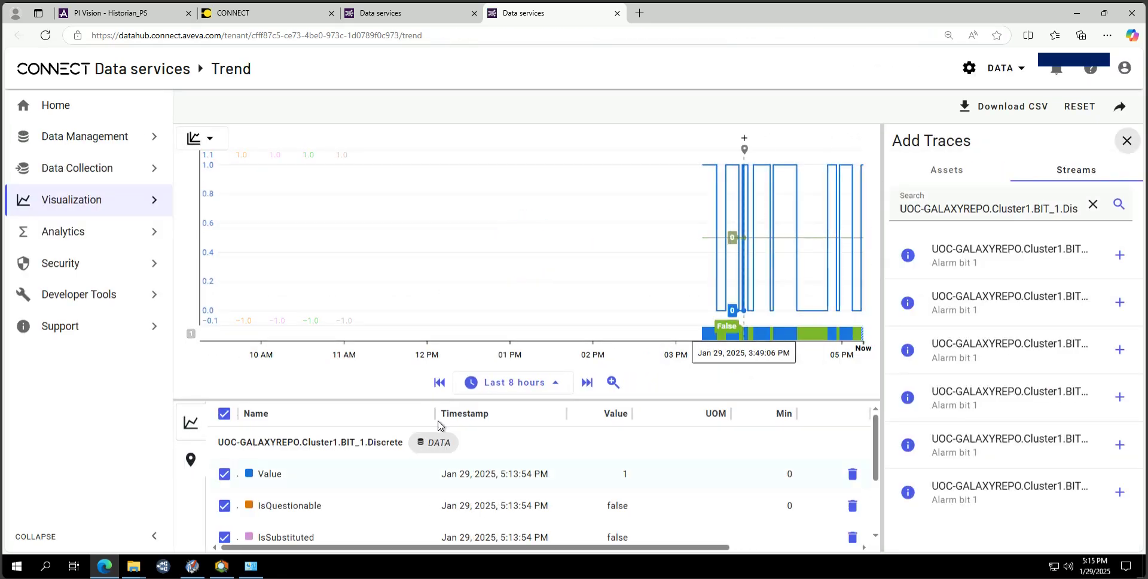
{"action": "left_click", "coordinate": [518, 386]}
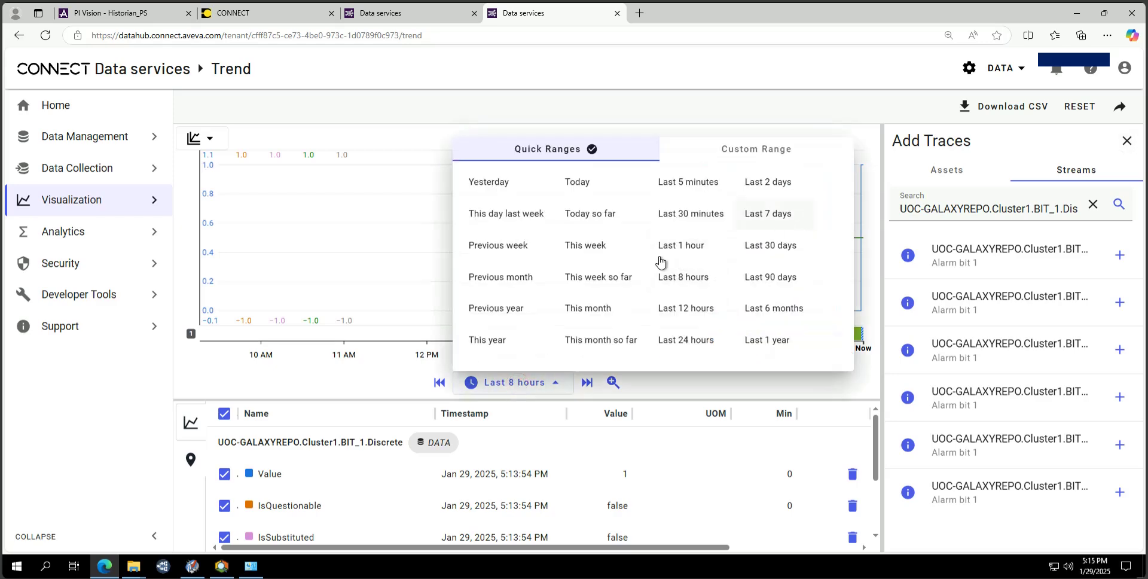
{"action": "left_click", "coordinate": [690, 216]}
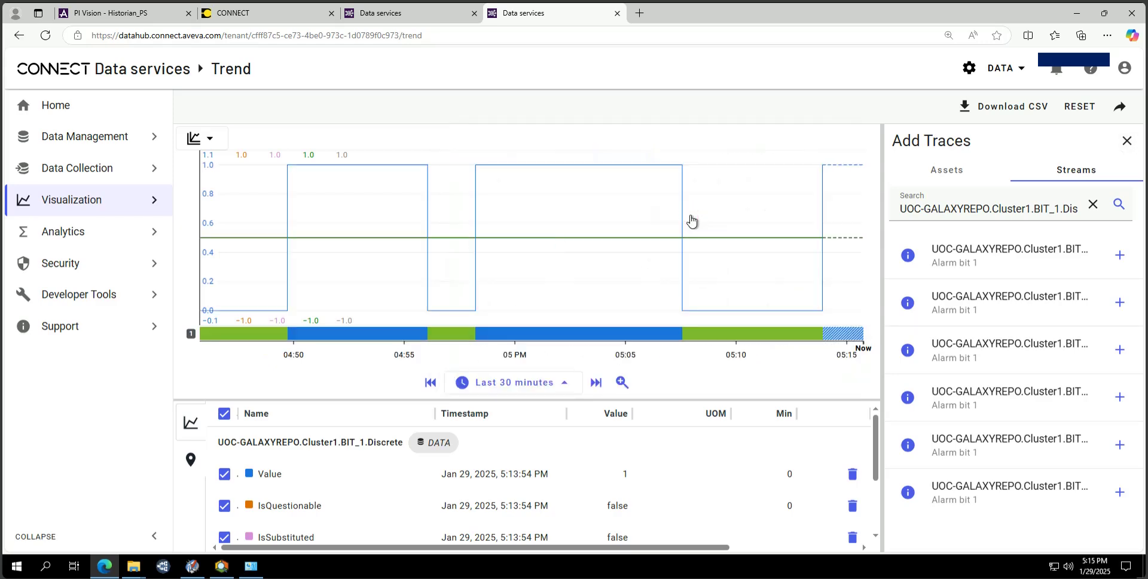
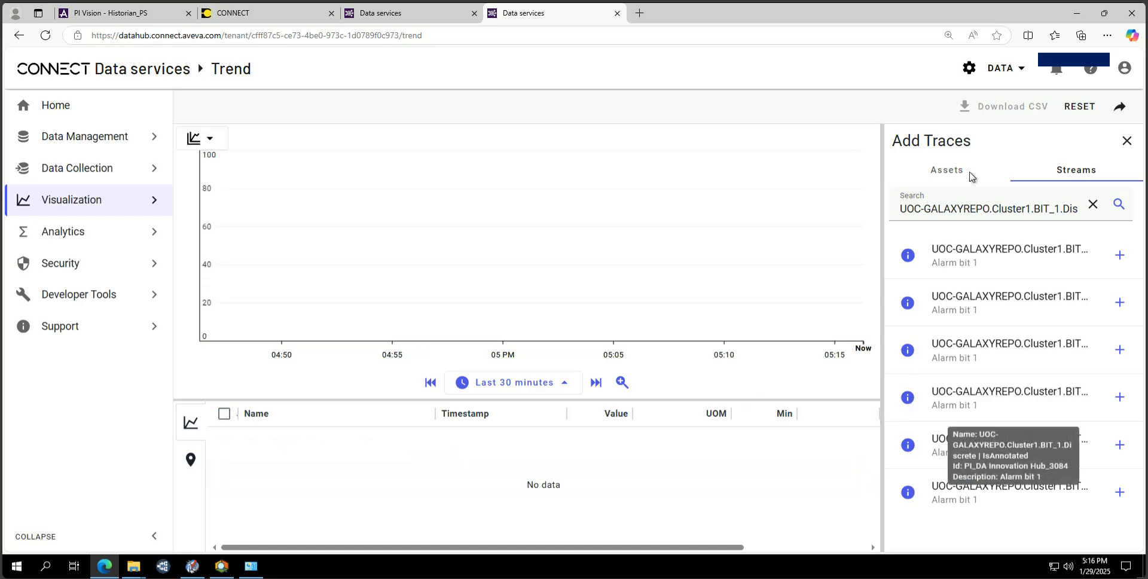
- Clear the stream search, widen the Add Traces pane, and add the UOC-GALAXYREPO.Cluster1.BIT_1.Discrete | Value trace to the trend
{"action": "left_click", "coordinate": [1092, 205]}
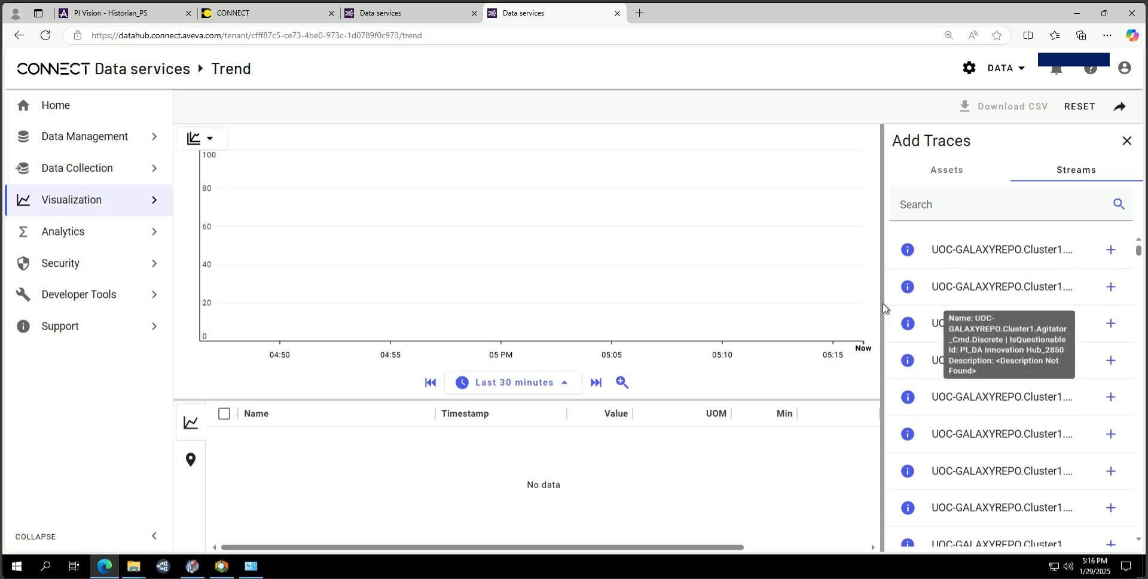
{"action": "left_click_drag", "start_coordinate": [884, 310], "coordinate": [652, 296]}
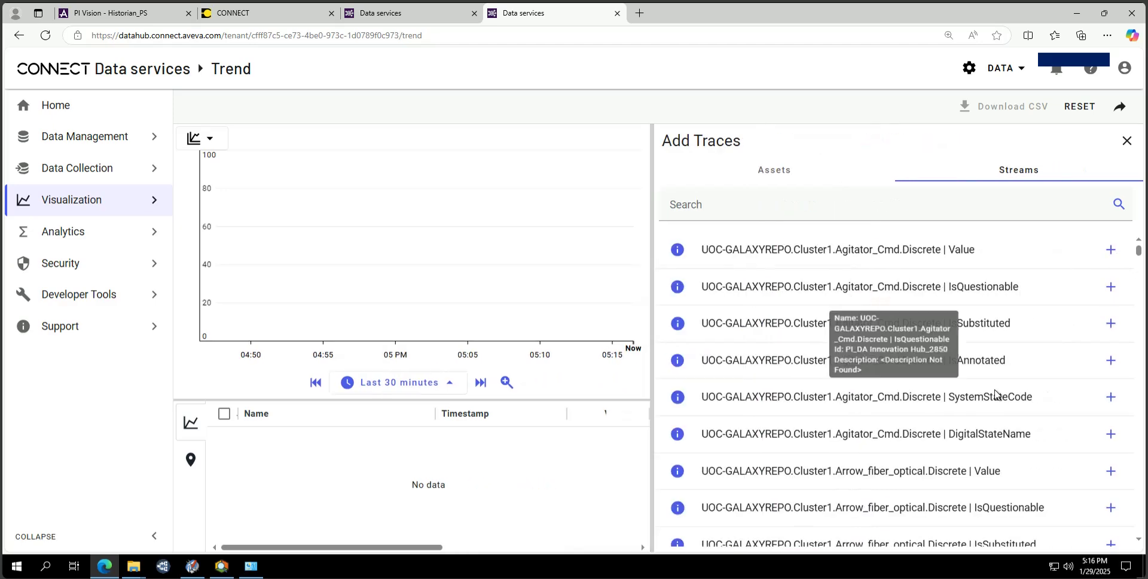
{"action": "scroll", "coordinate": [987, 443], "scroll_direction": "down", "scroll_amount": 7}
{"action": "scroll", "coordinate": [987, 442], "scroll_direction": "down", "scroll_amount": 10}
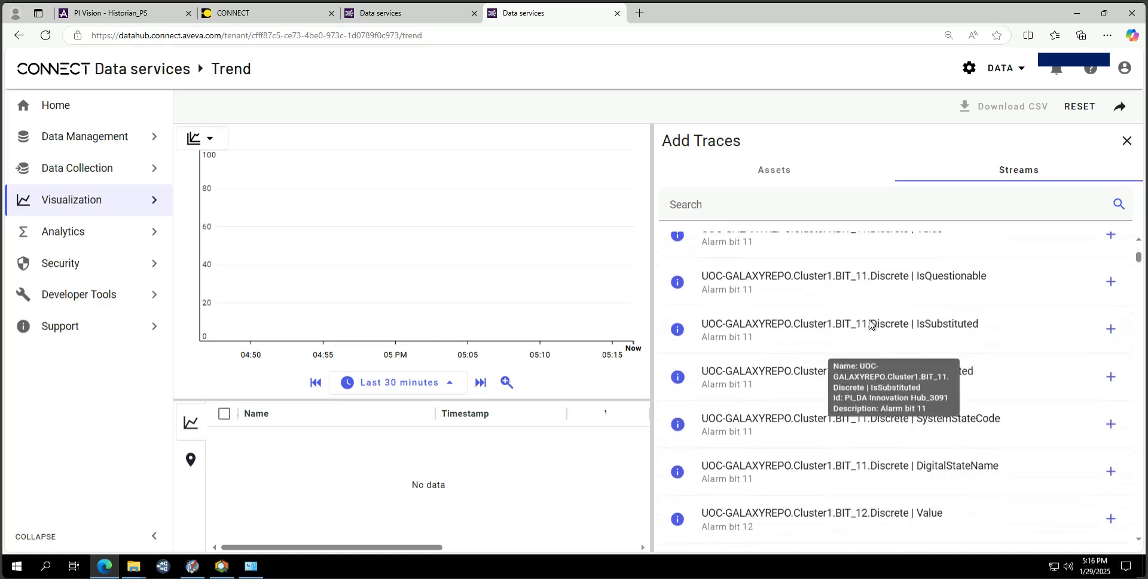
{"action": "scroll", "coordinate": [870, 324], "scroll_direction": "up", "scroll_amount": 6}
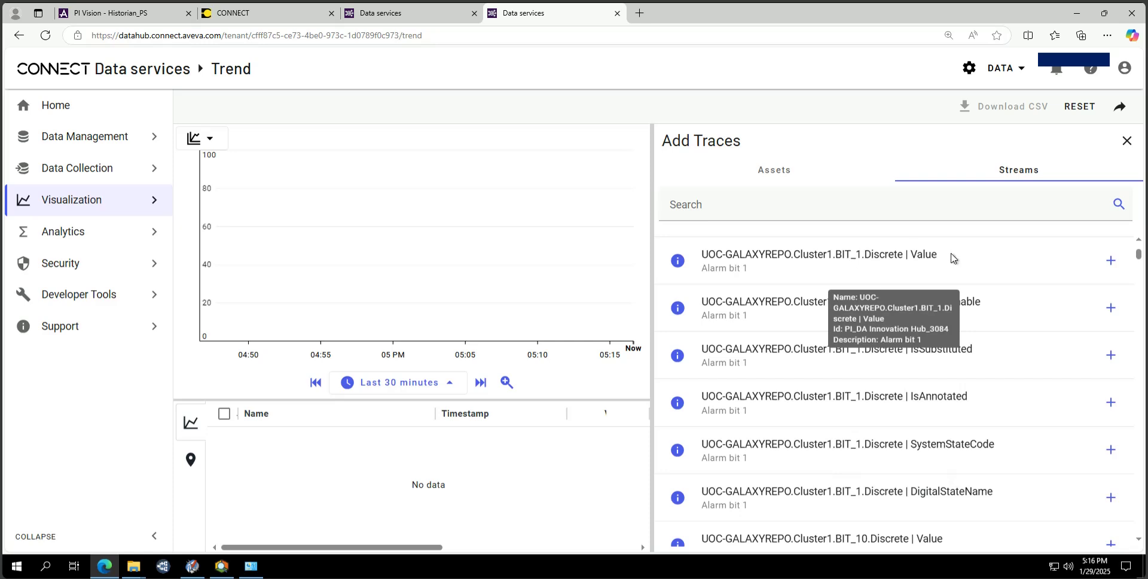
{"action": "left_click", "coordinate": [1110, 261]}
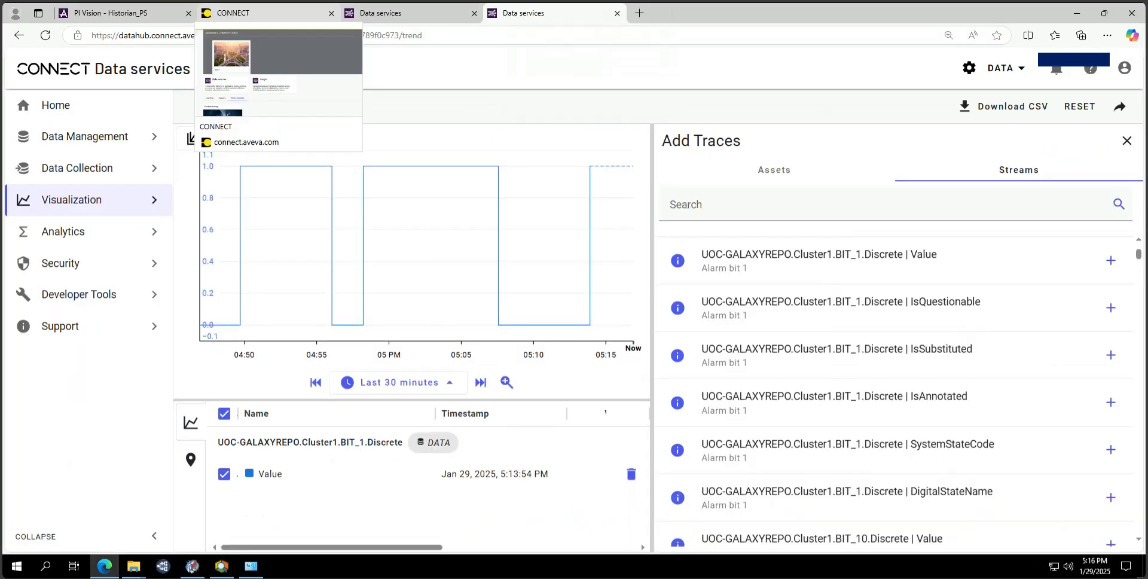
- Switch to PI Vision, set the Historian_PS display's time span to the last 30 minutes, and return to the Data services trend
{"action": "left_click", "coordinate": [138, 12]}
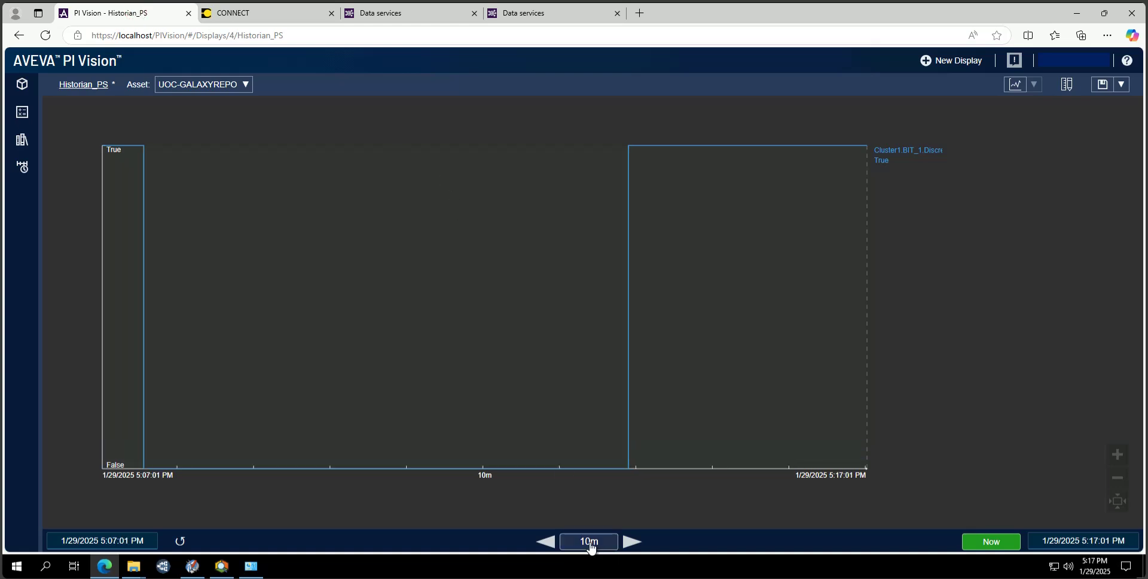
{"action": "mouse_move", "coordinate": [590, 545]}
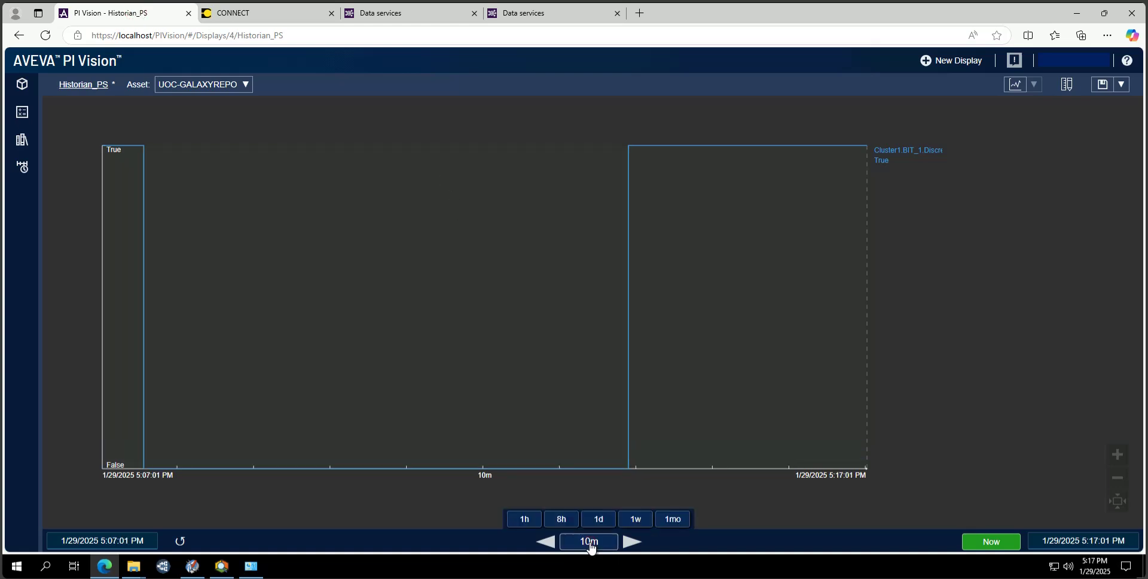
{"action": "left_click", "coordinate": [113, 541]}
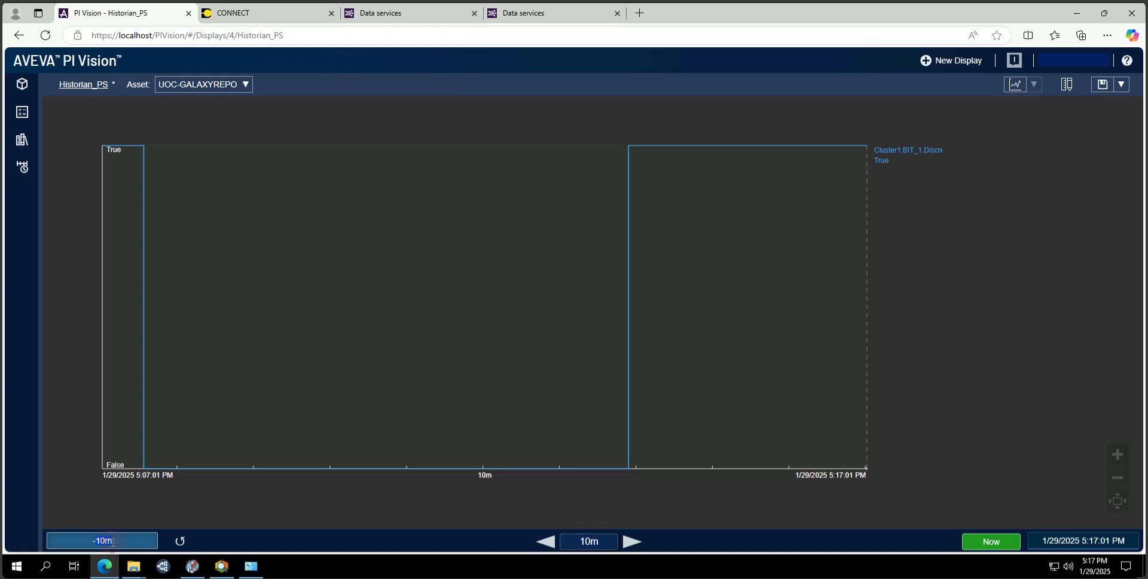
{"action": "key", "text": "Return"}
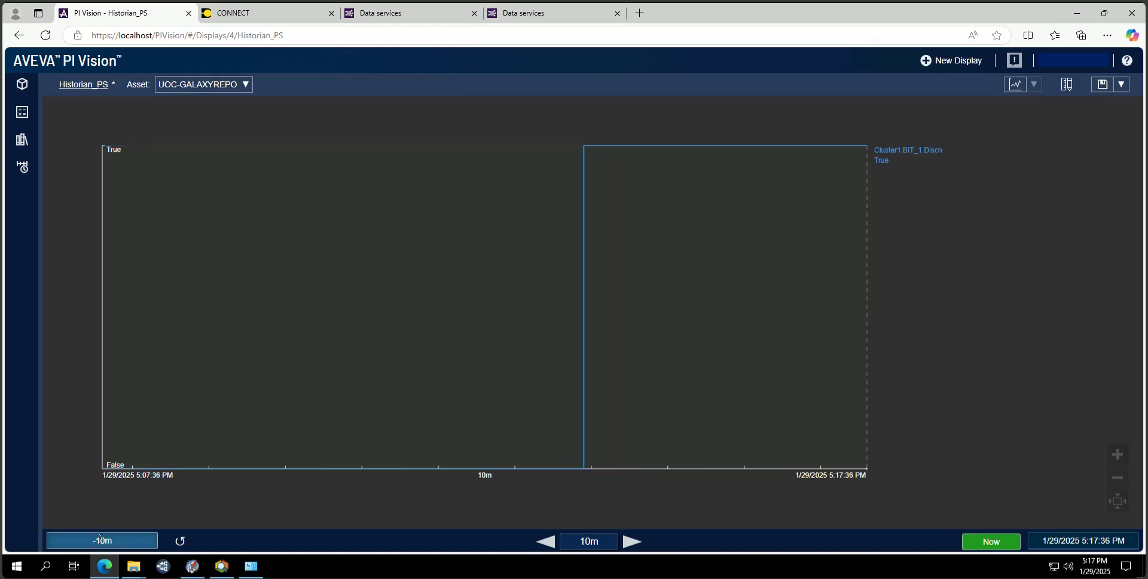
{"action": "left_click", "coordinate": [101, 540]}
{"action": "key", "text": "Delete"}
{"action": "type", "text": "3"}
{"action": "key", "text": "Return"}
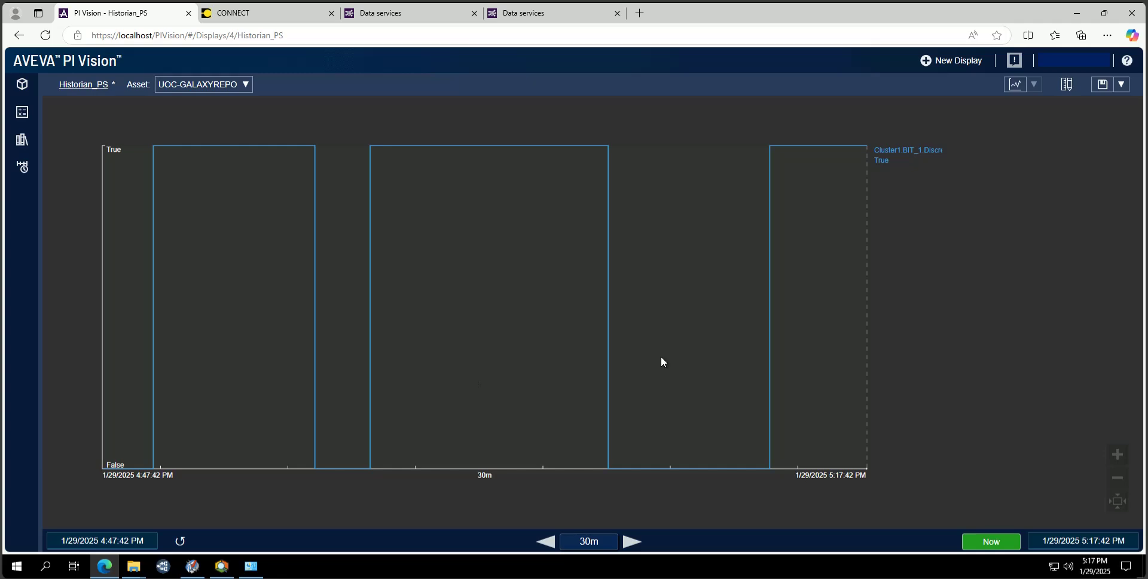
{"action": "left_click", "coordinate": [281, 20]}
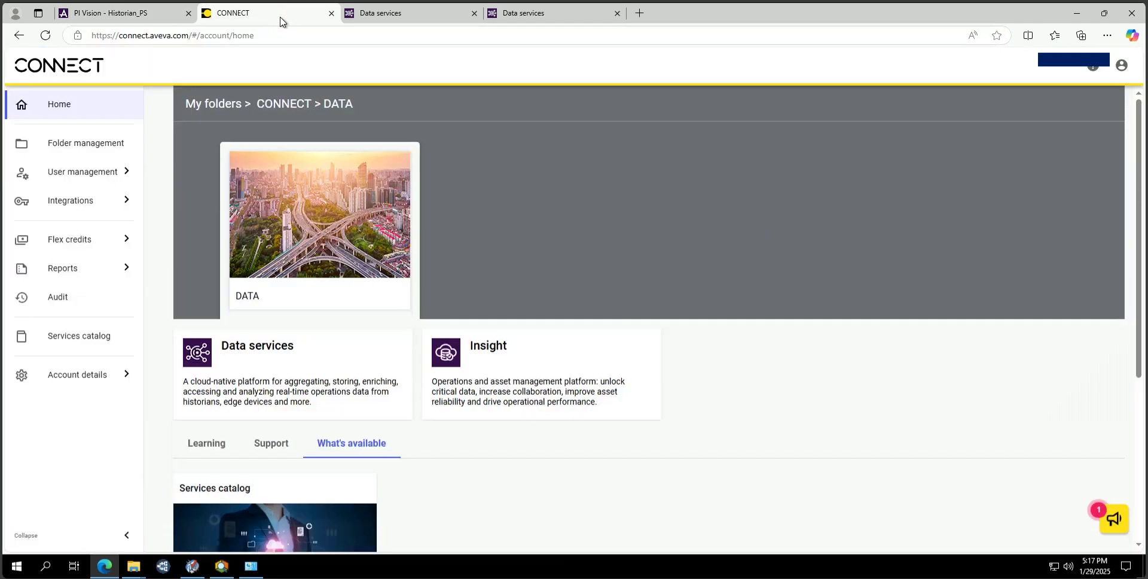
{"action": "left_click", "coordinate": [506, 12]}
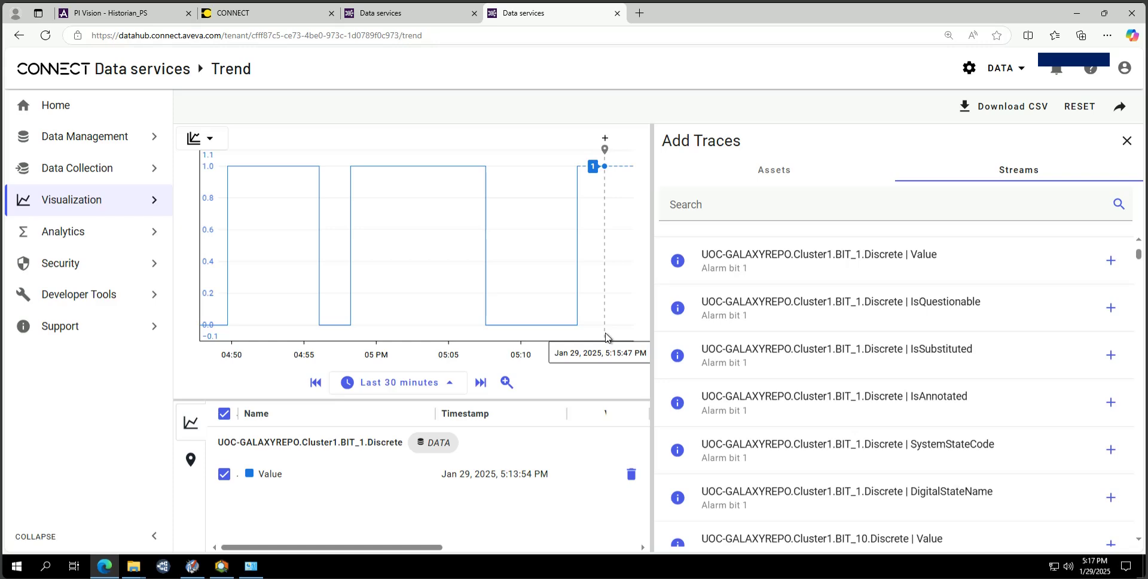